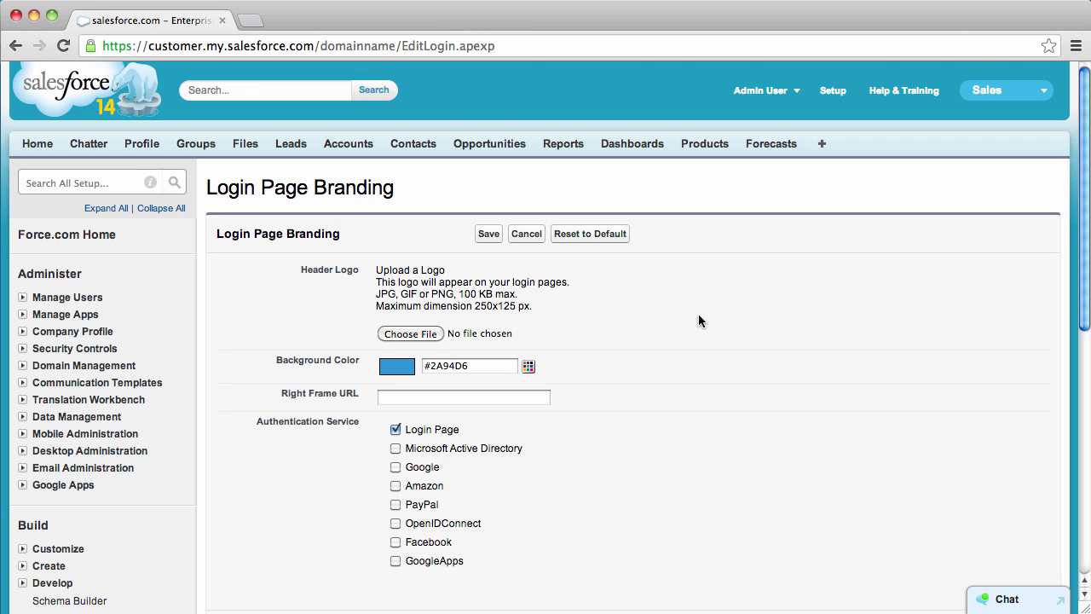
Step: Open the file chooser for the Header Logo on the Login Page Branding page
click(433, 334)
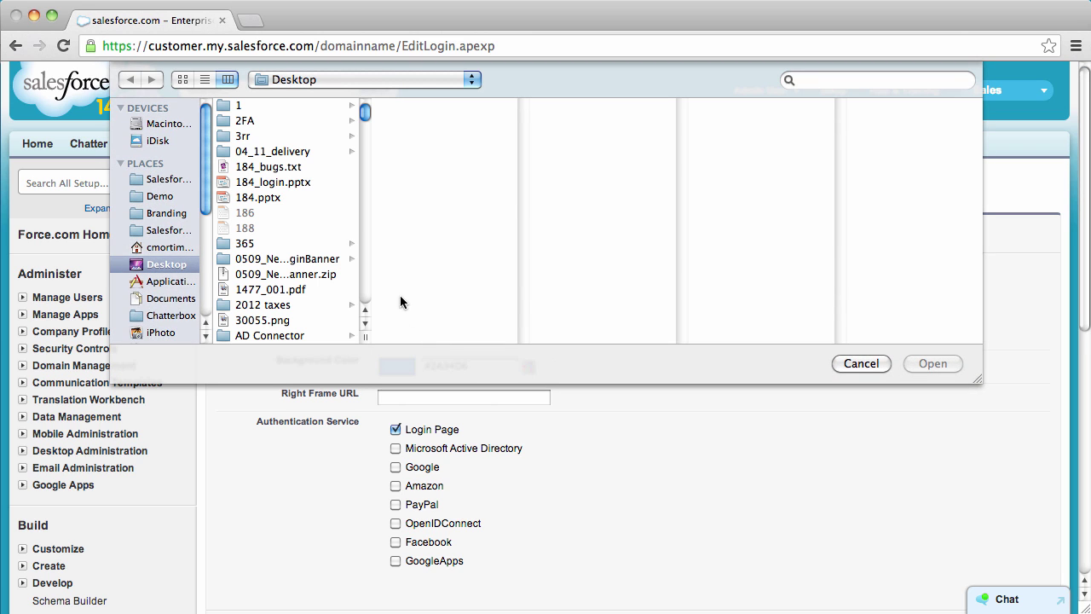
Step: Pick universalcontainers.png from the Demo folder as the header logo
click(157, 218)
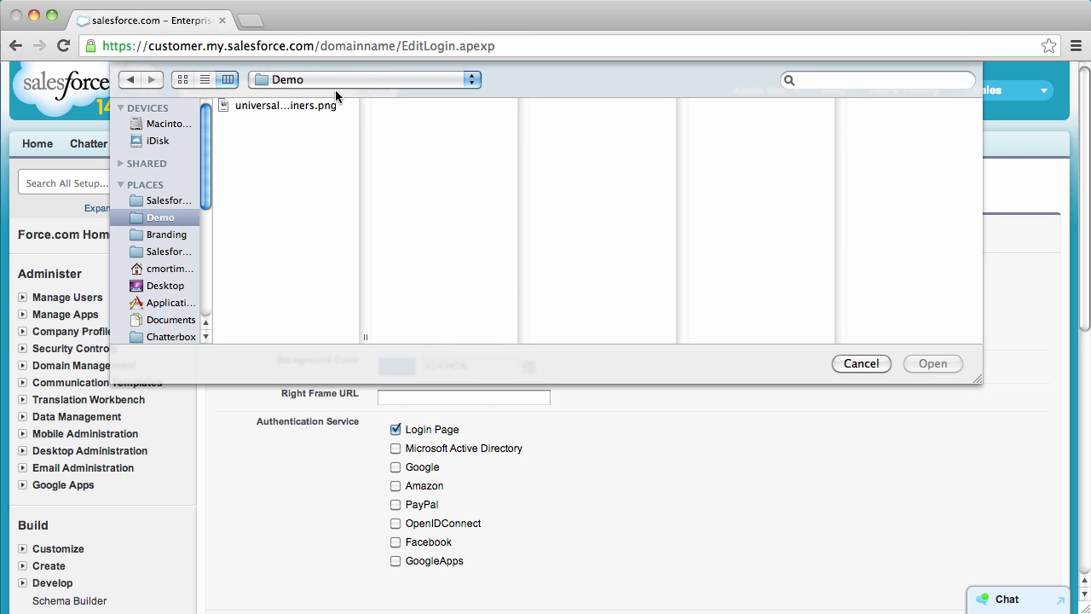
click(316, 104)
double_click(315, 104)
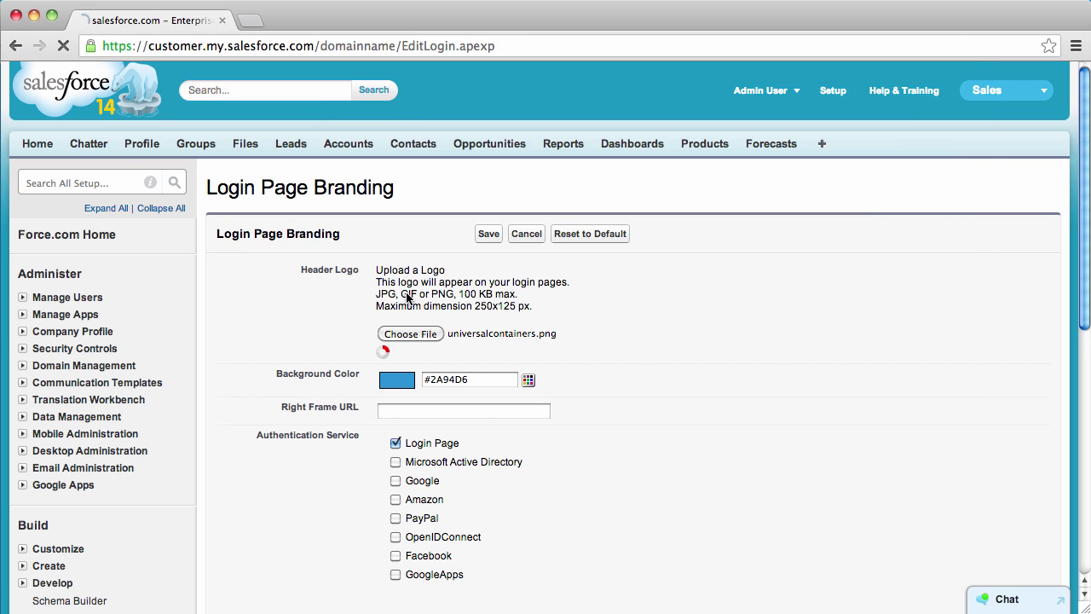
click(526, 365)
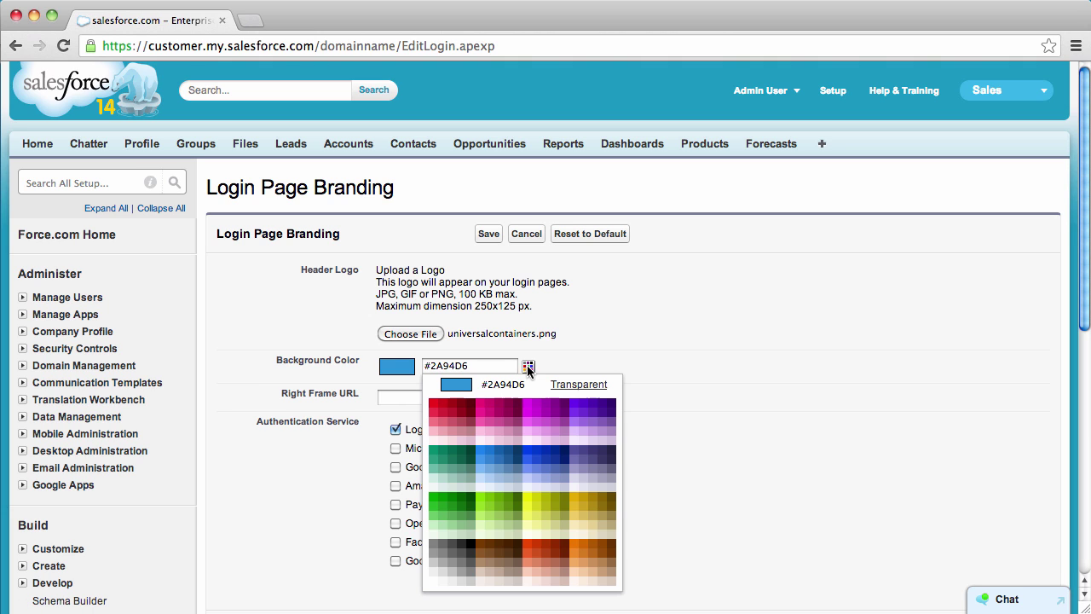
click(551, 456)
click(445, 398)
text(htt)
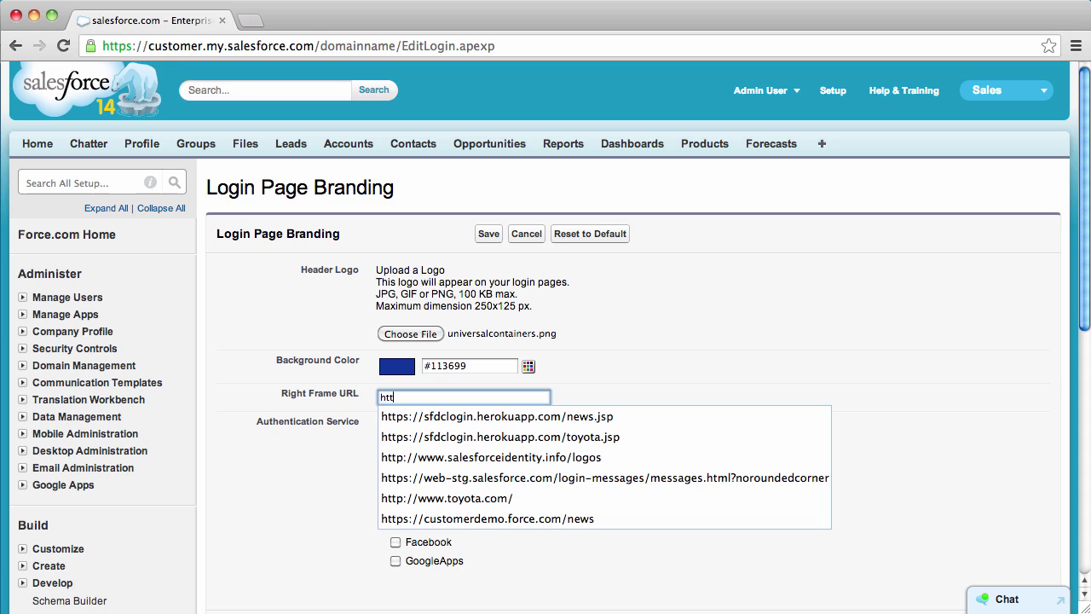
click(513, 519)
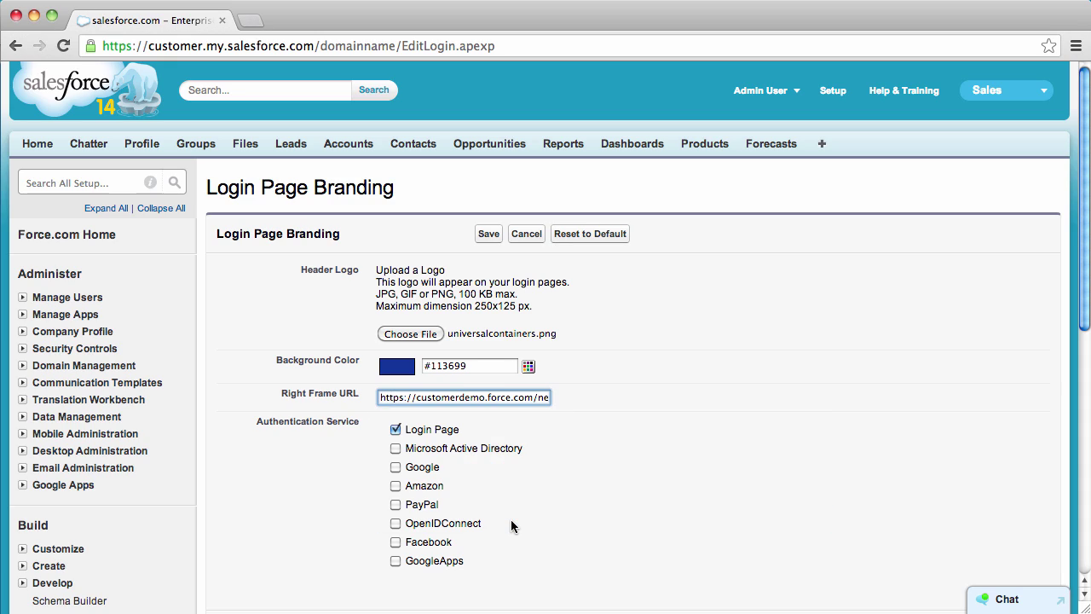
click(491, 241)
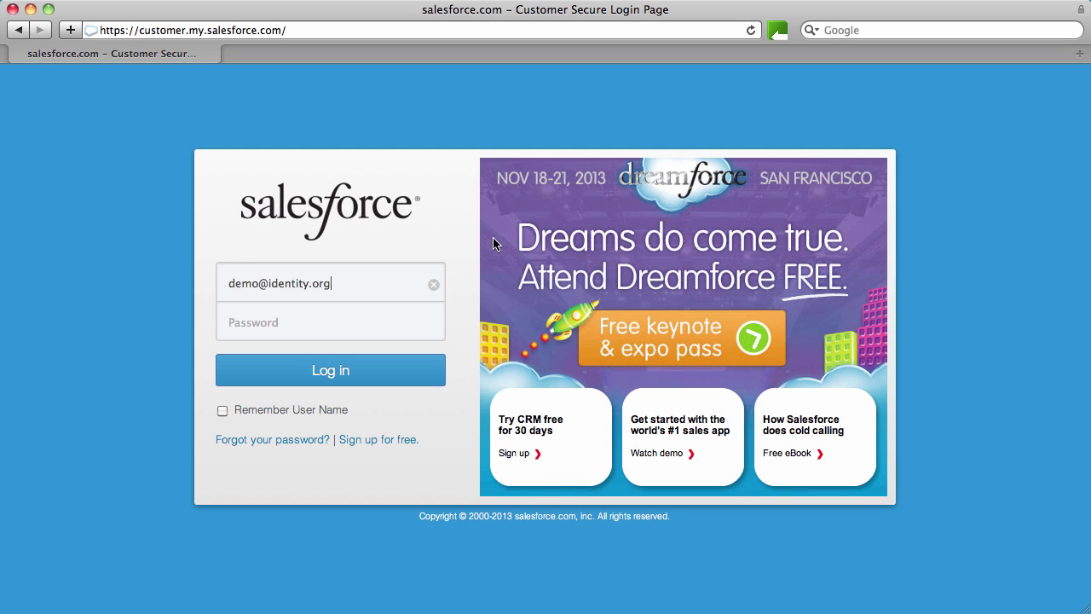
Step: Reload the customer login page to show the Universal Containers branding
key(super+r)
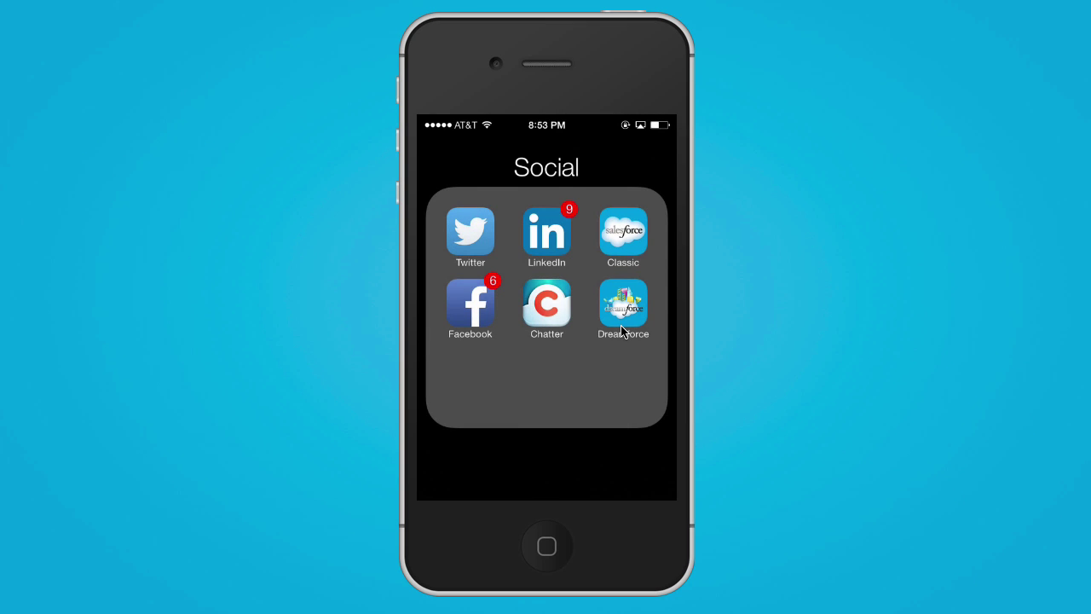
Step: Launch the Dreamforce app from the simulated iPhone's Social folder
click(621, 327)
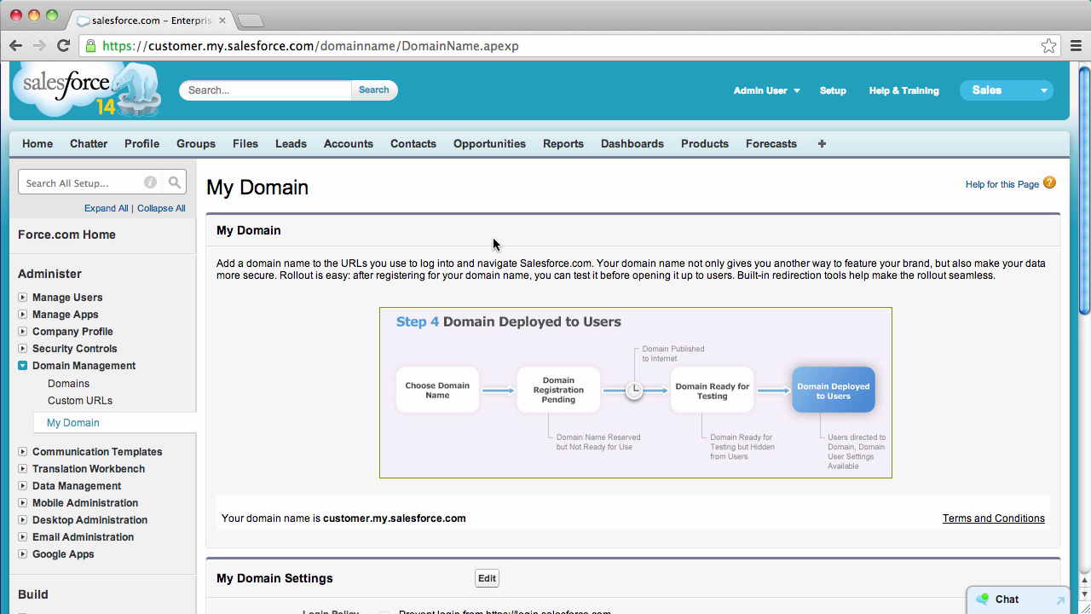
scroll(493, 243, down, 10)
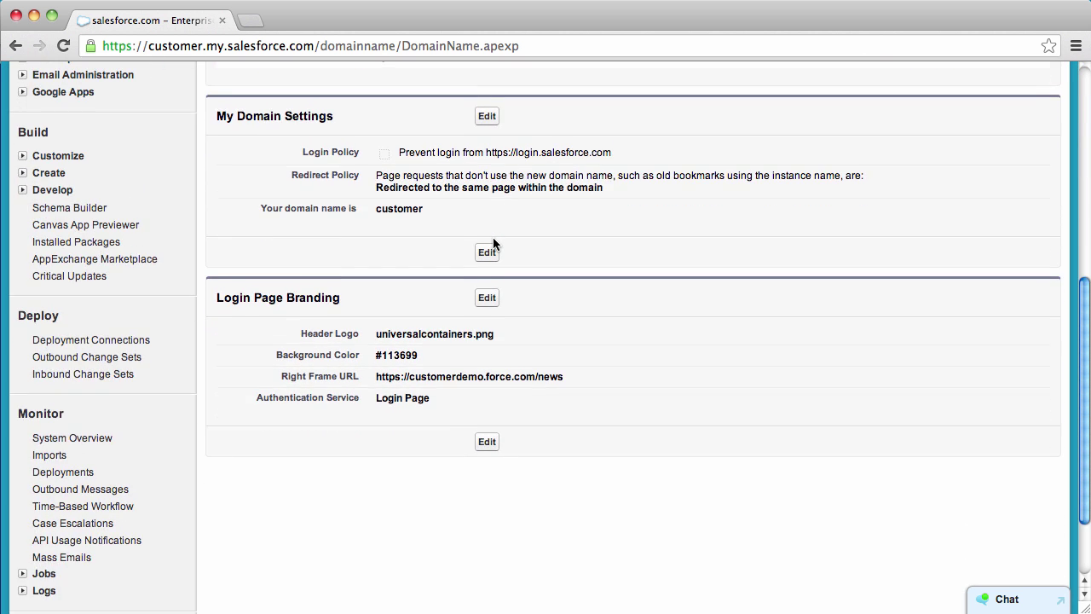
Step: Uncheck Login Page as an authentication service in Login Page Branding and save
click(484, 297)
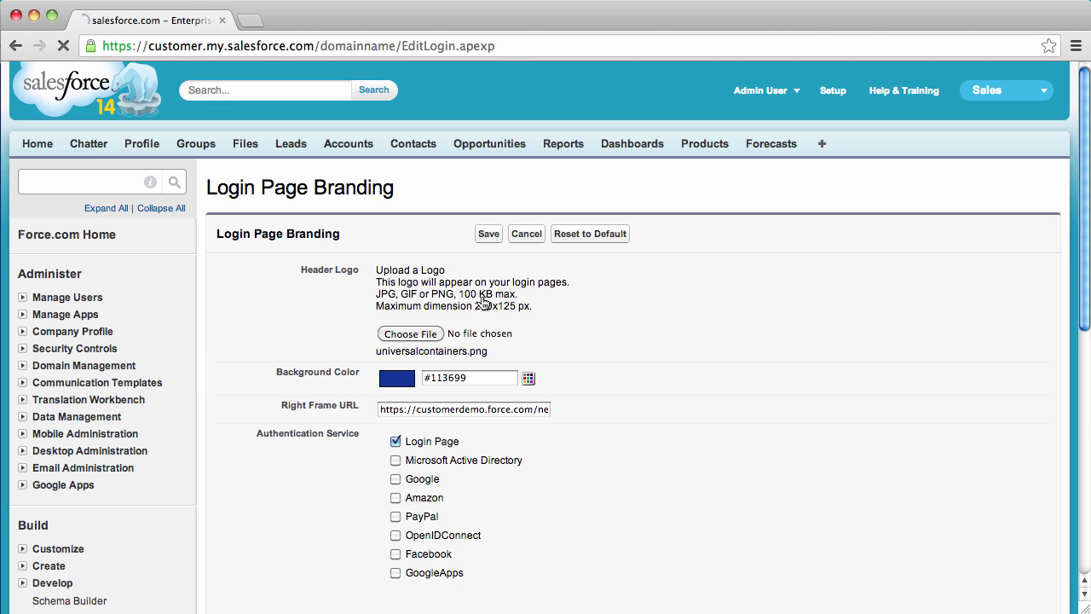
scroll(503, 311, down, 4)
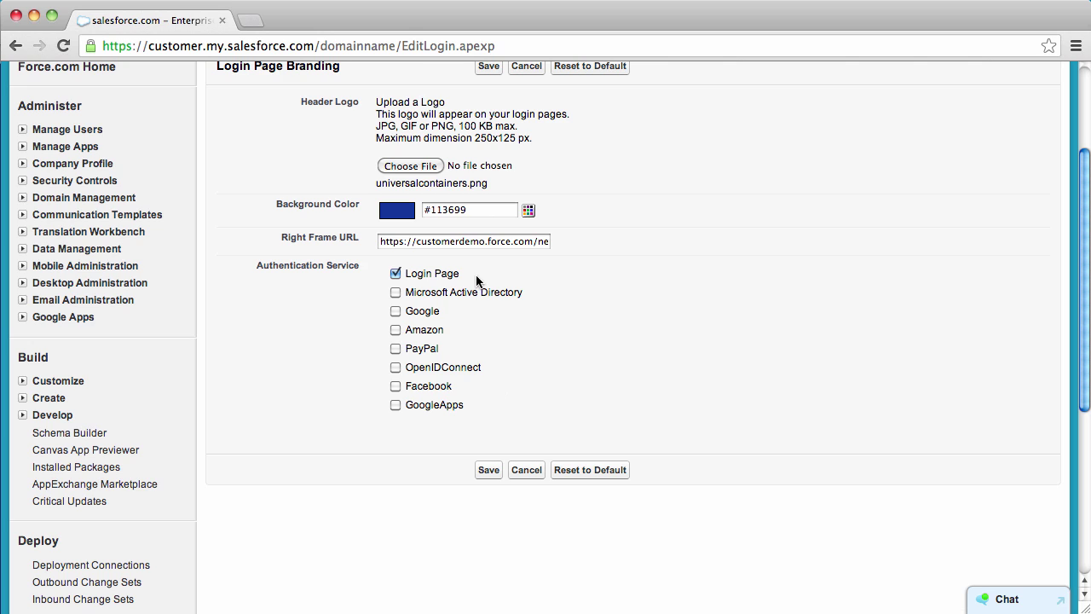
click(394, 275)
click(486, 466)
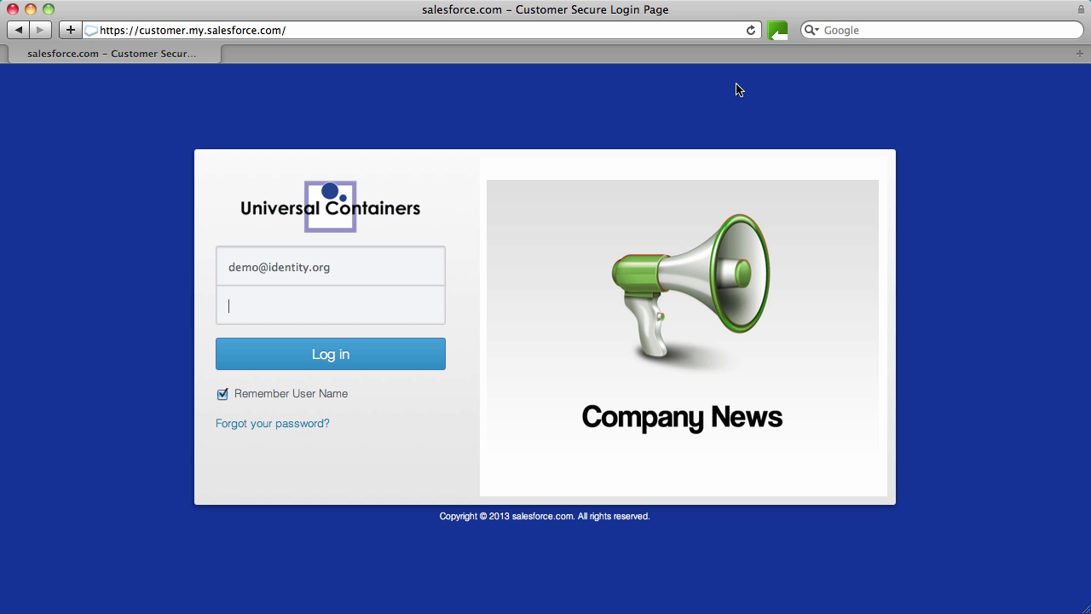
Step: Reload the login page to sign in through single sign-on
click(750, 32)
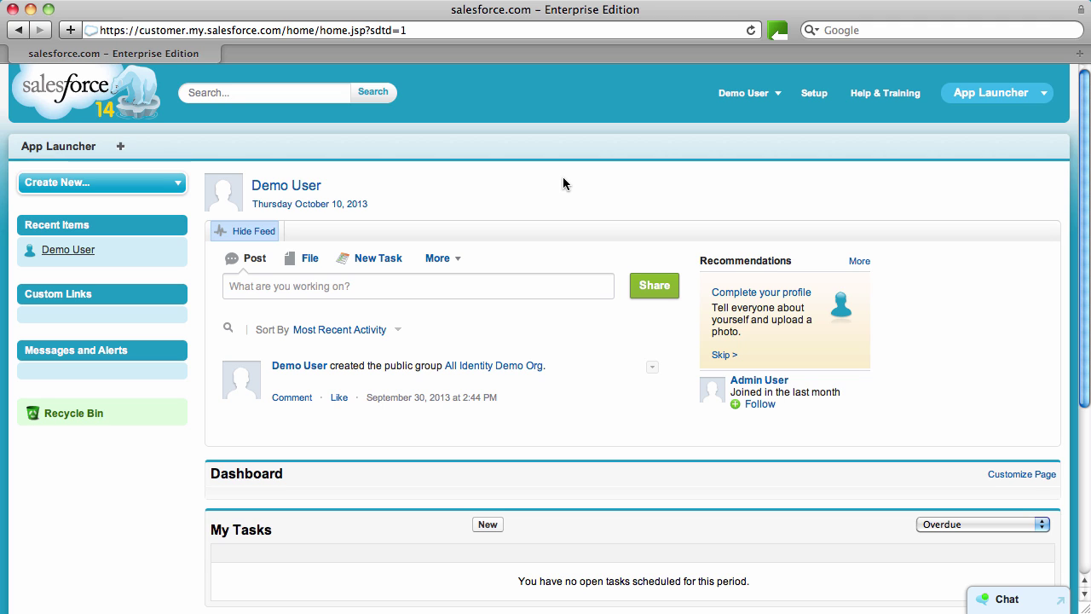
Step: Share a 'This rocks!' feed post, then go to the App Launcher page
click(431, 281)
text(This rocks!)
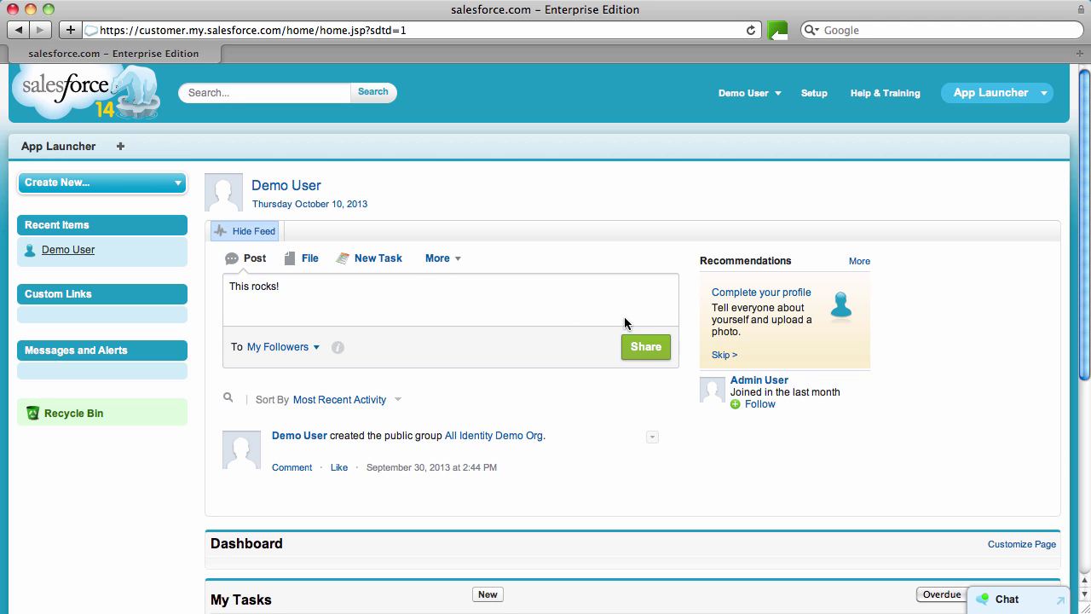
click(632, 347)
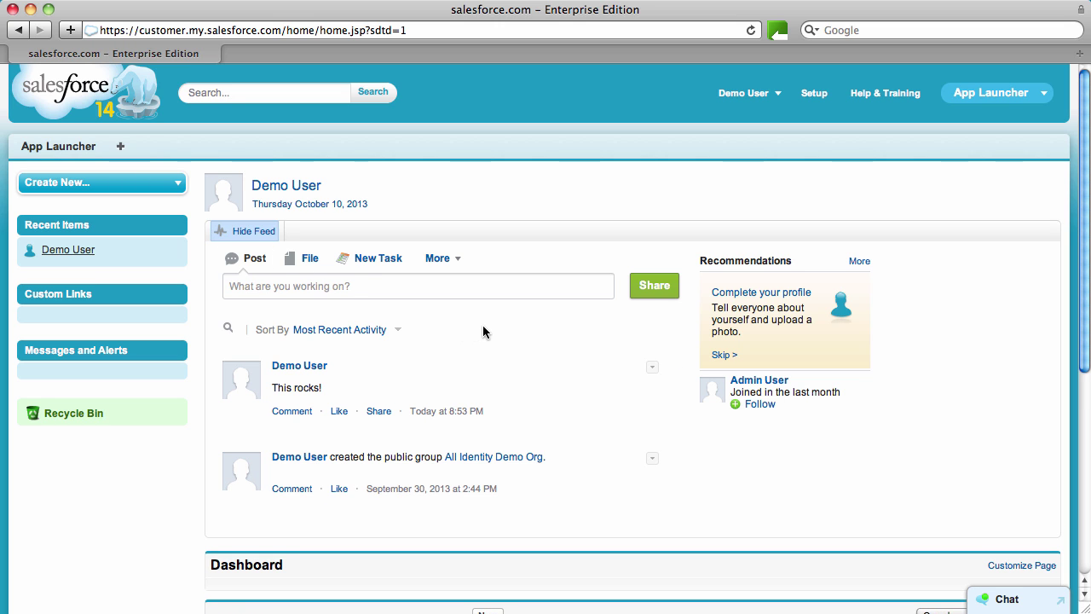
click(317, 262)
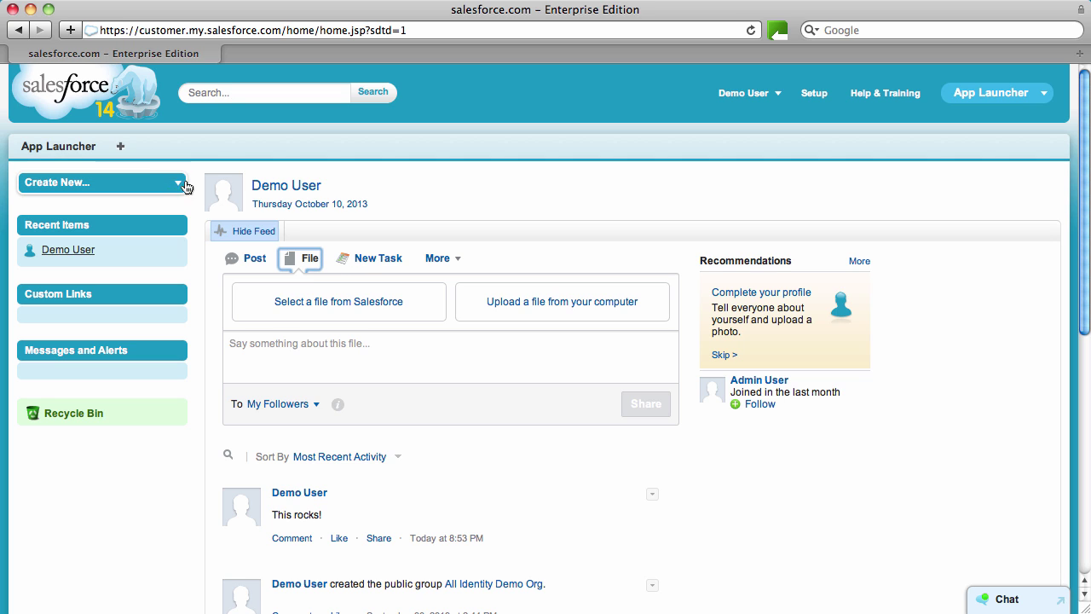
click(58, 152)
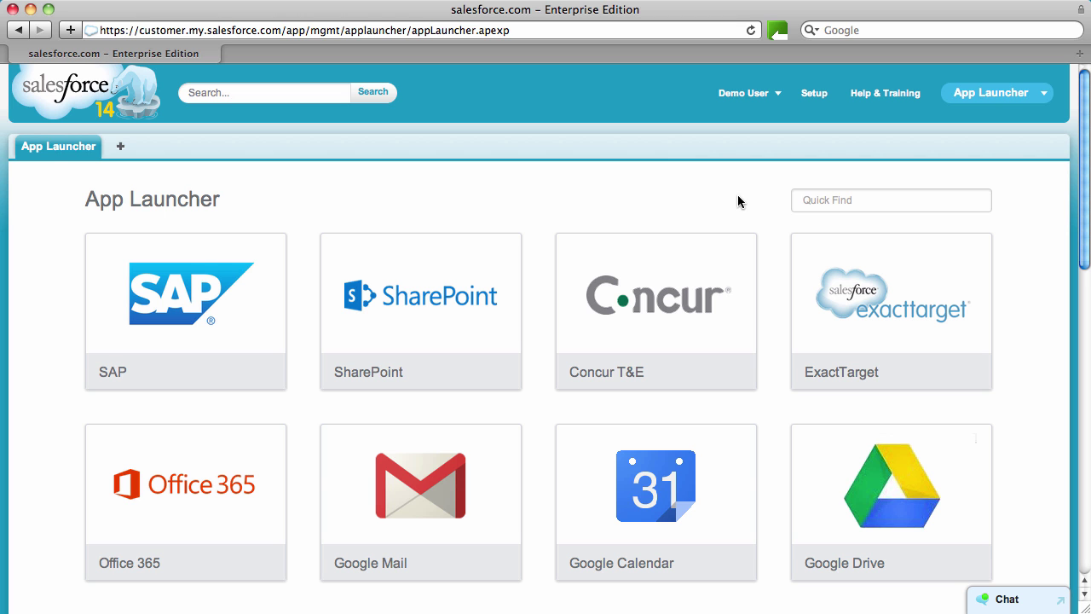
drag(1081, 192, 1059, 178)
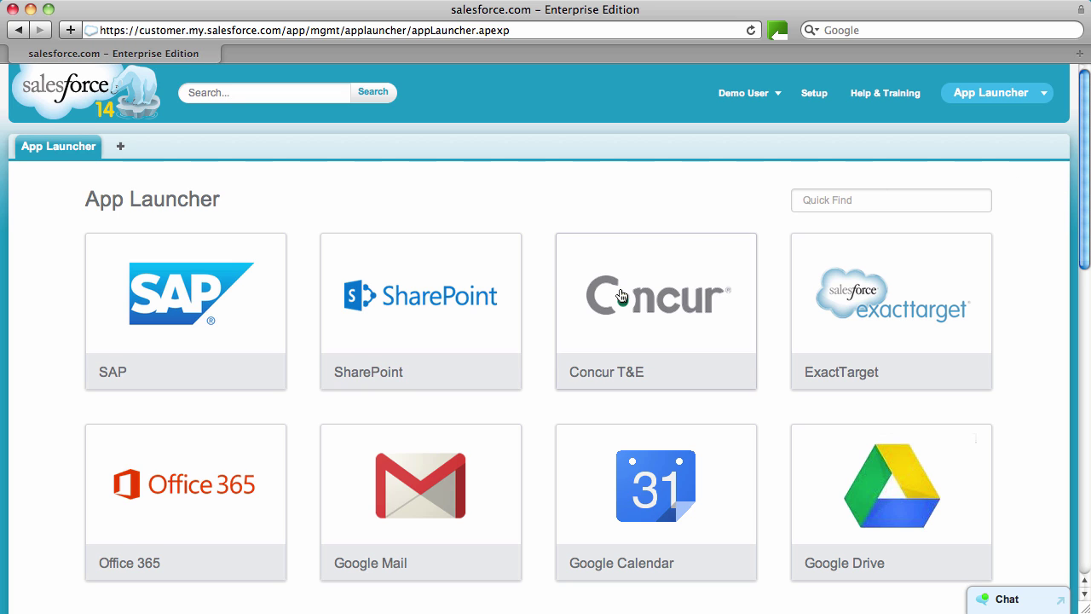
click(684, 326)
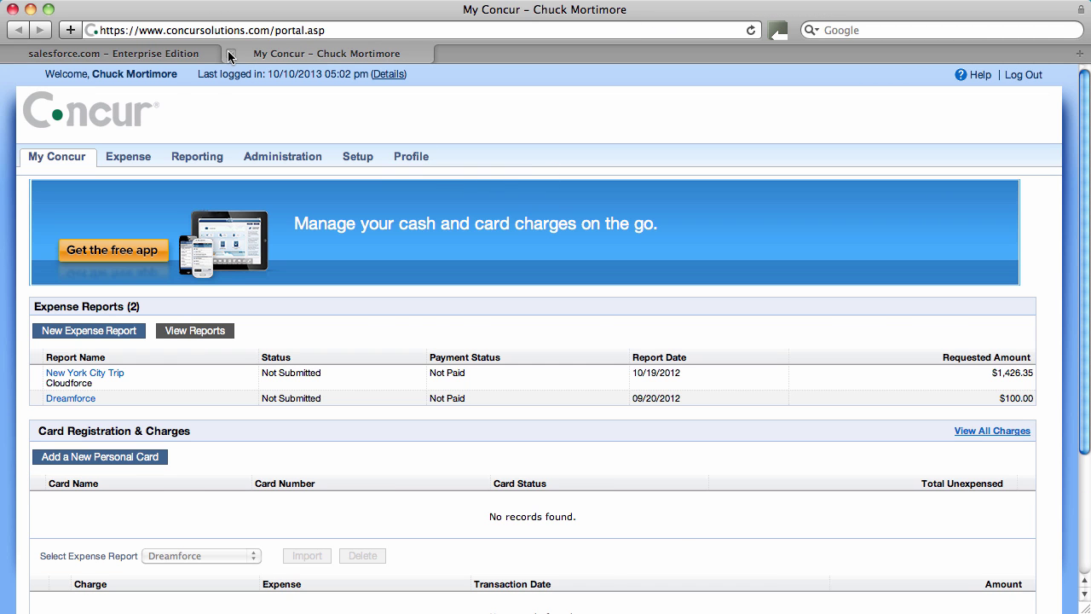
click(229, 54)
key(super+t)
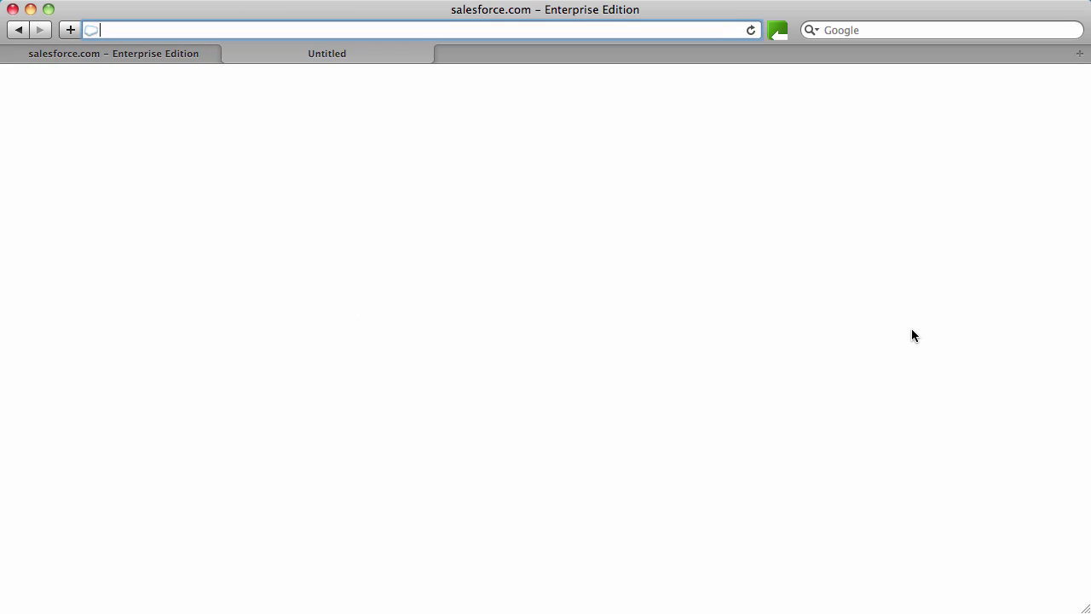
key(super+v)
key(Return)
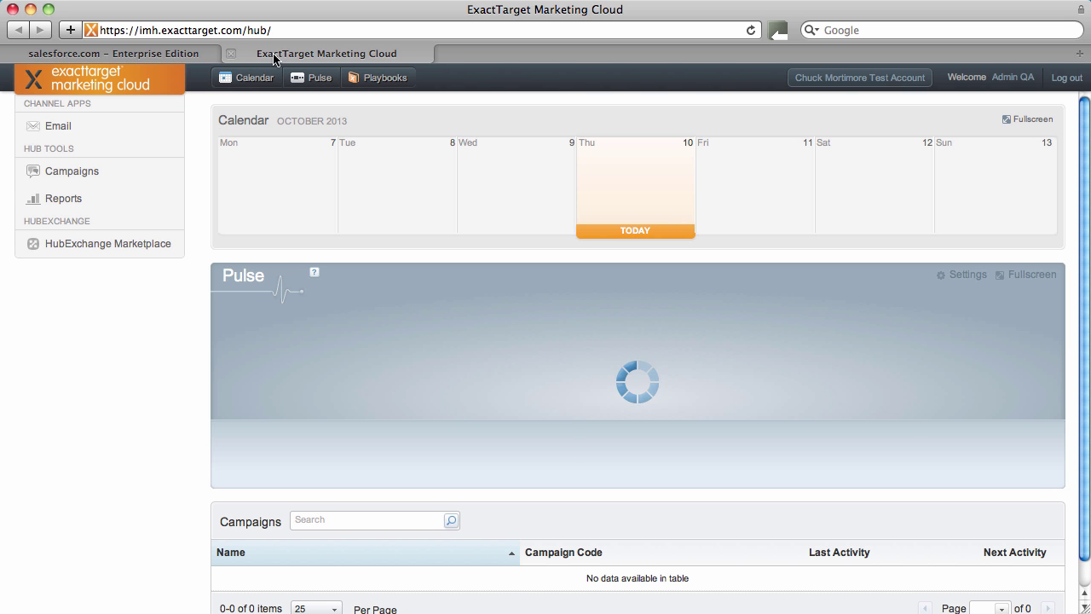
click(231, 54)
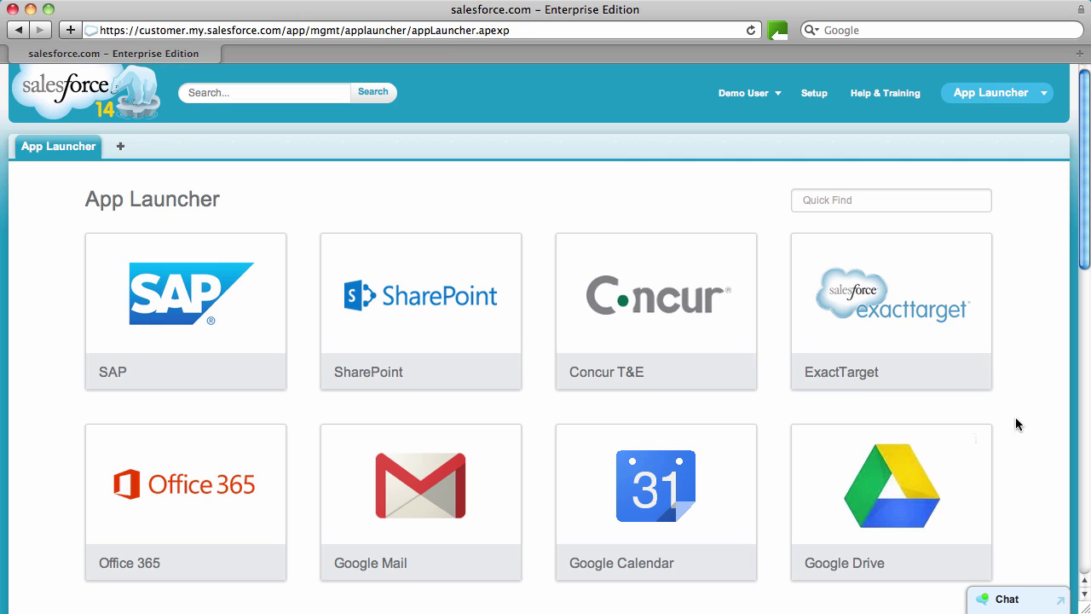
Step: Pop the Chat panel out into a separate window, then close that window
click(1034, 607)
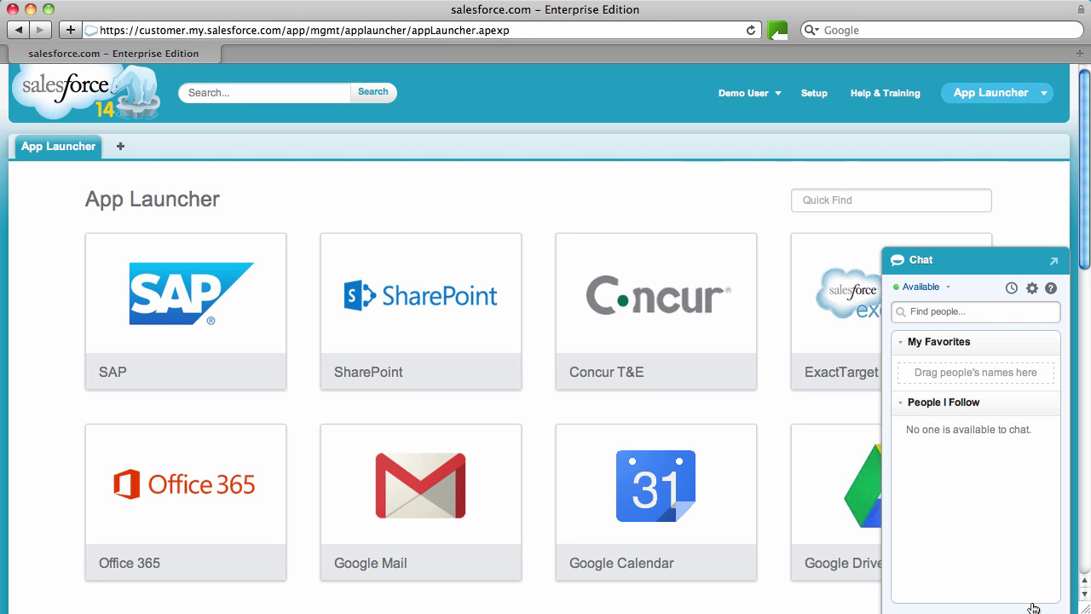
click(1053, 263)
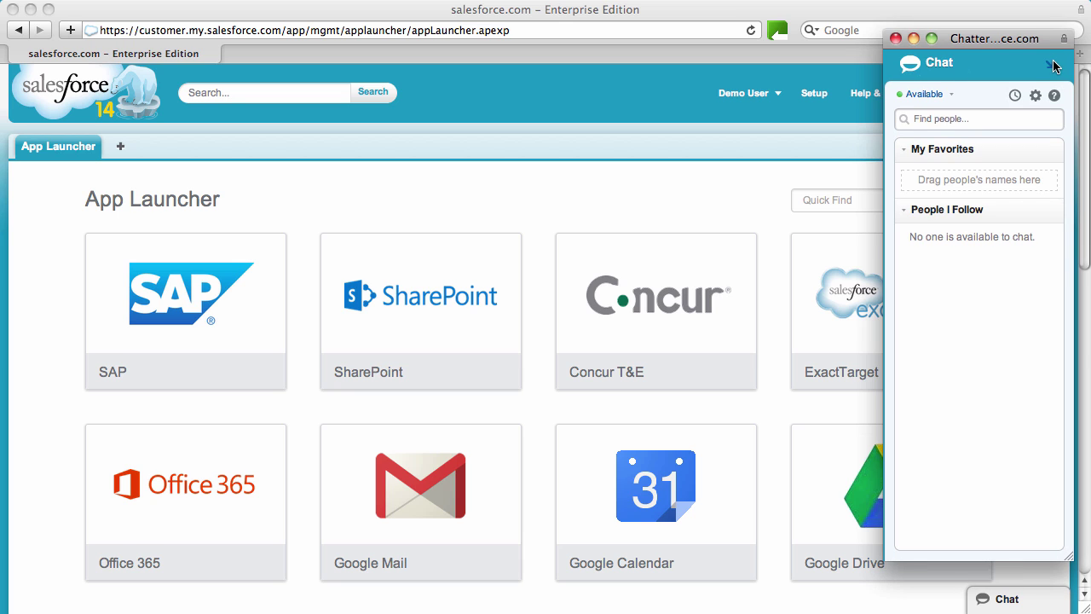
click(1055, 65)
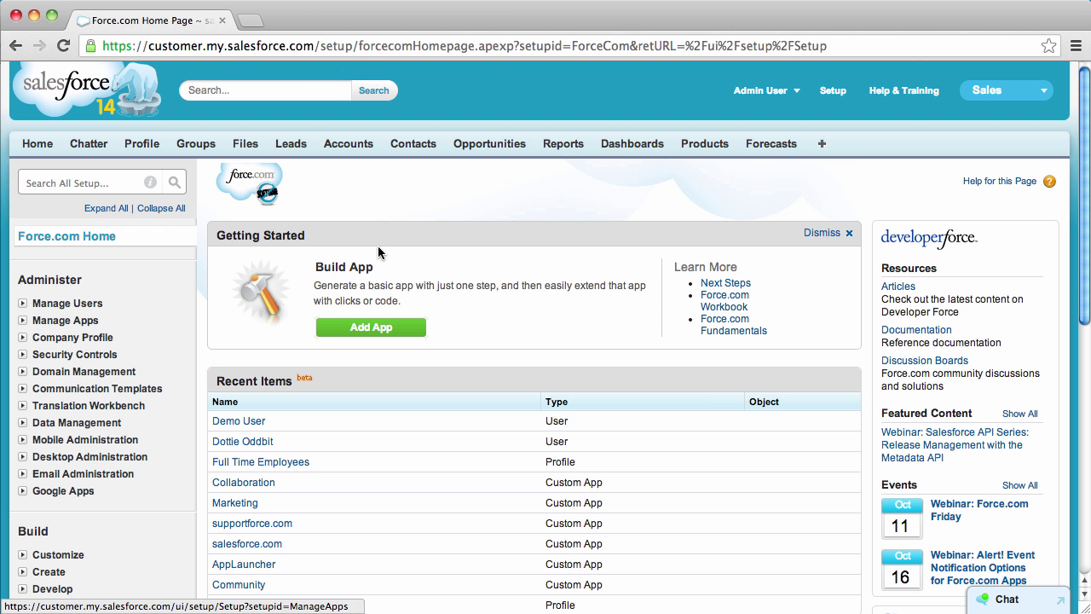
Step: Open the Workday app's detail page from Manage Apps > Connected Apps
click(22, 321)
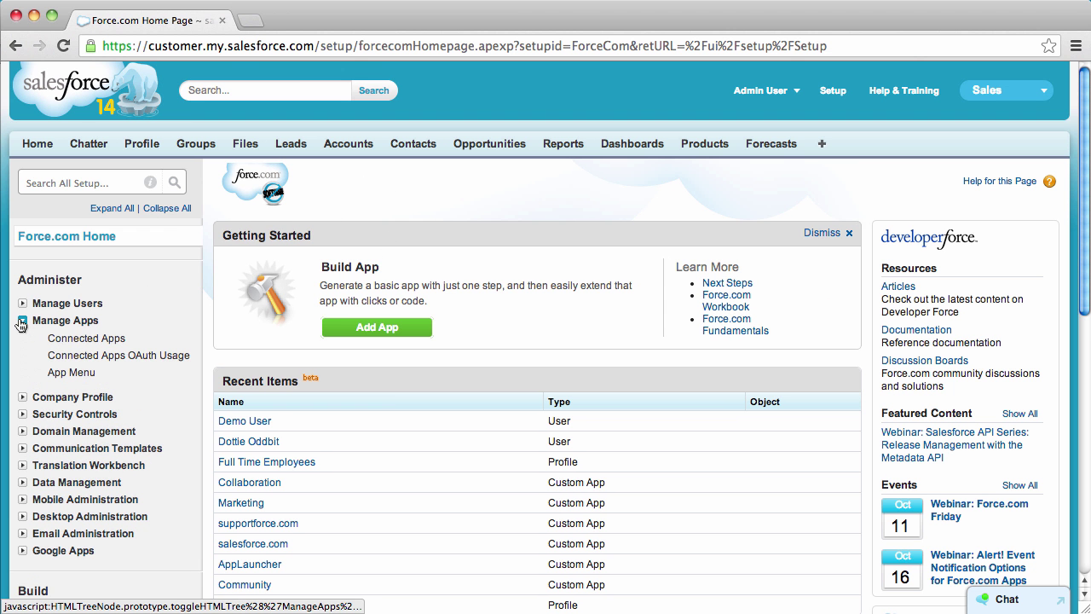
click(101, 341)
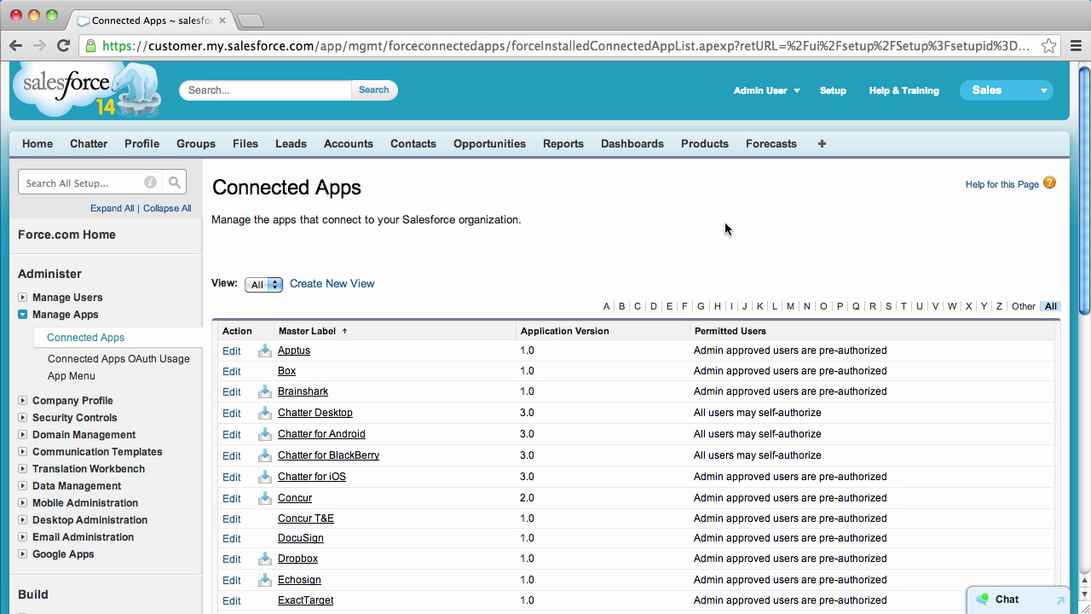
scroll(546, 341, down, 10)
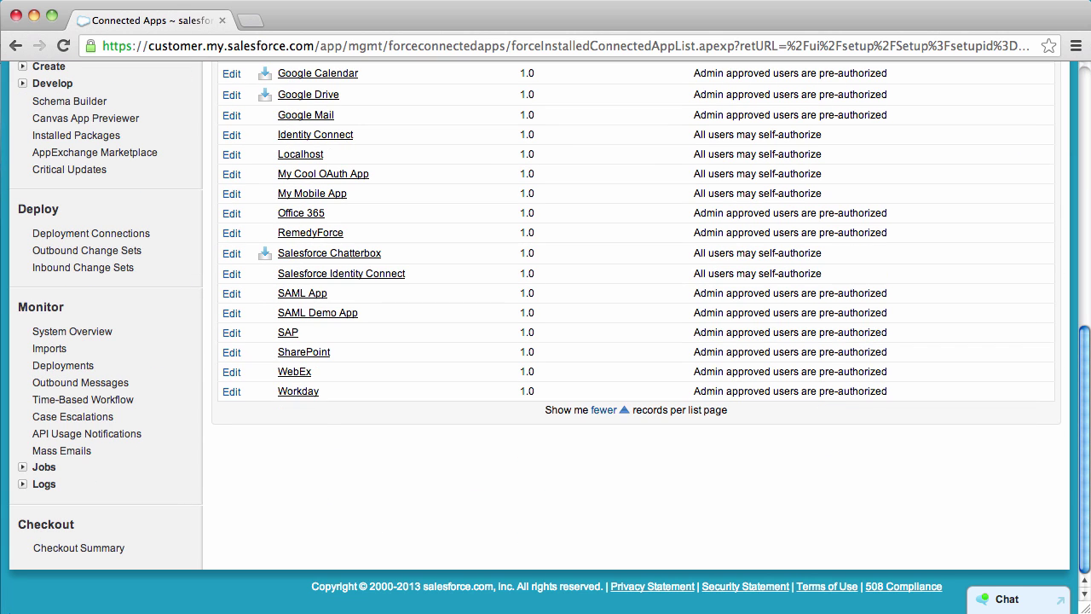
click(303, 394)
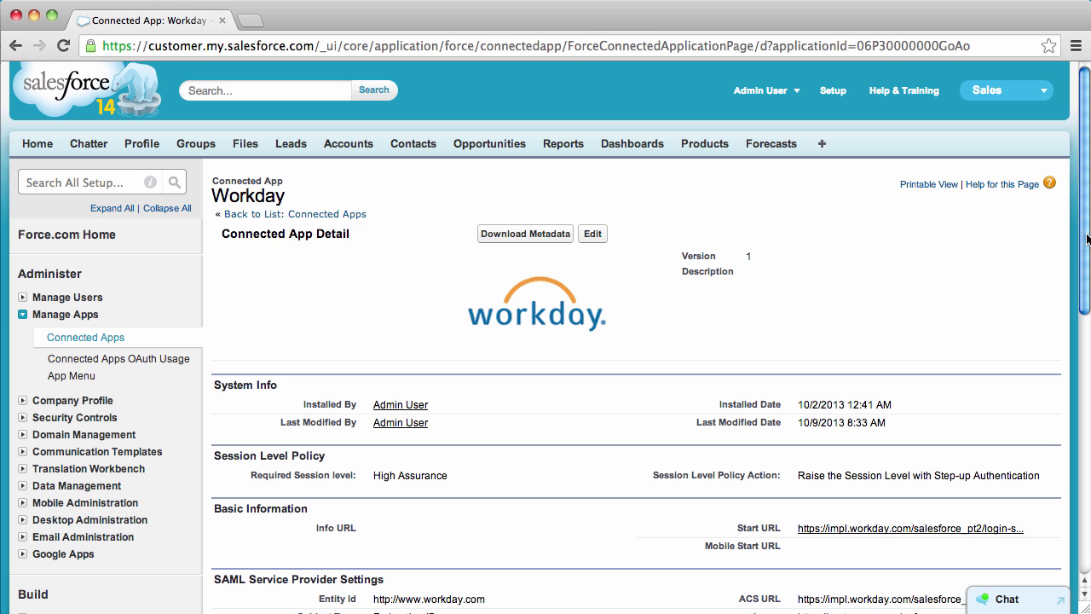
Step: Assign the HR Admin permission set to the Workday connected app and save
drag(1088, 239, 1078, 511)
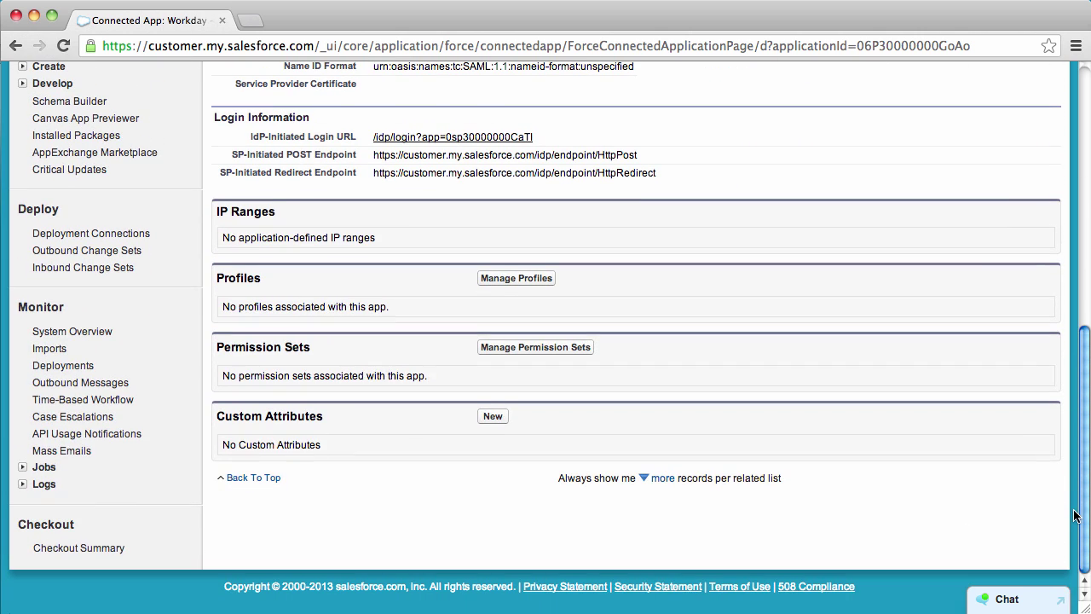
click(542, 346)
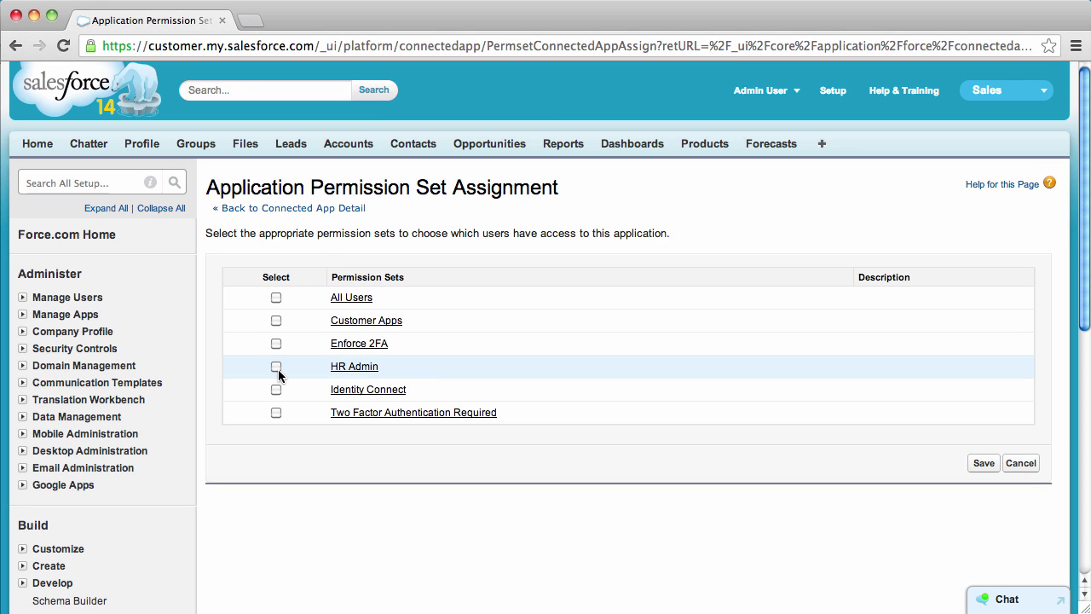
click(276, 367)
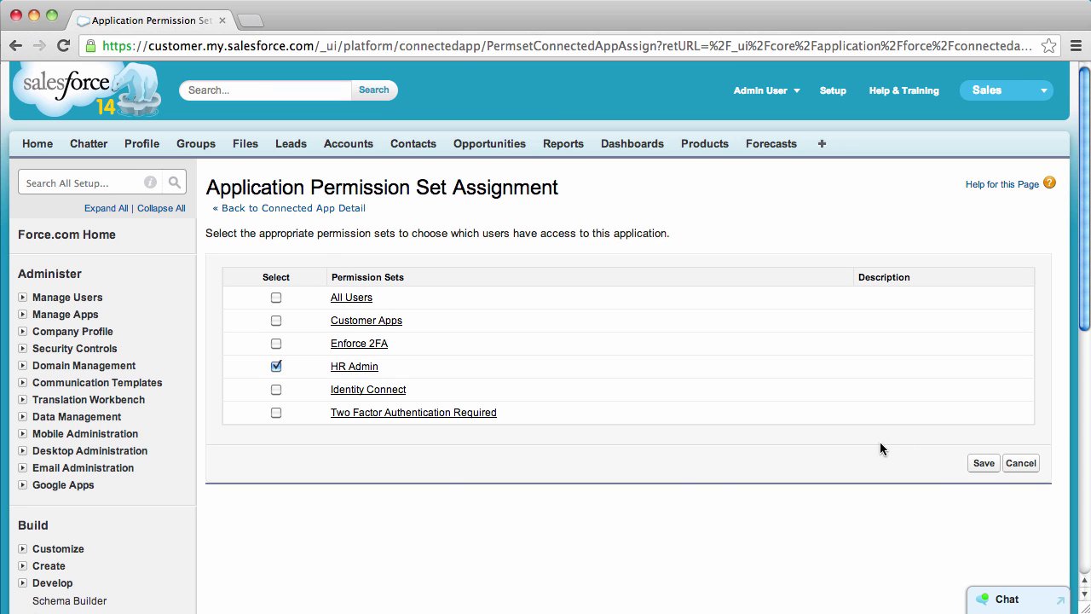
click(979, 469)
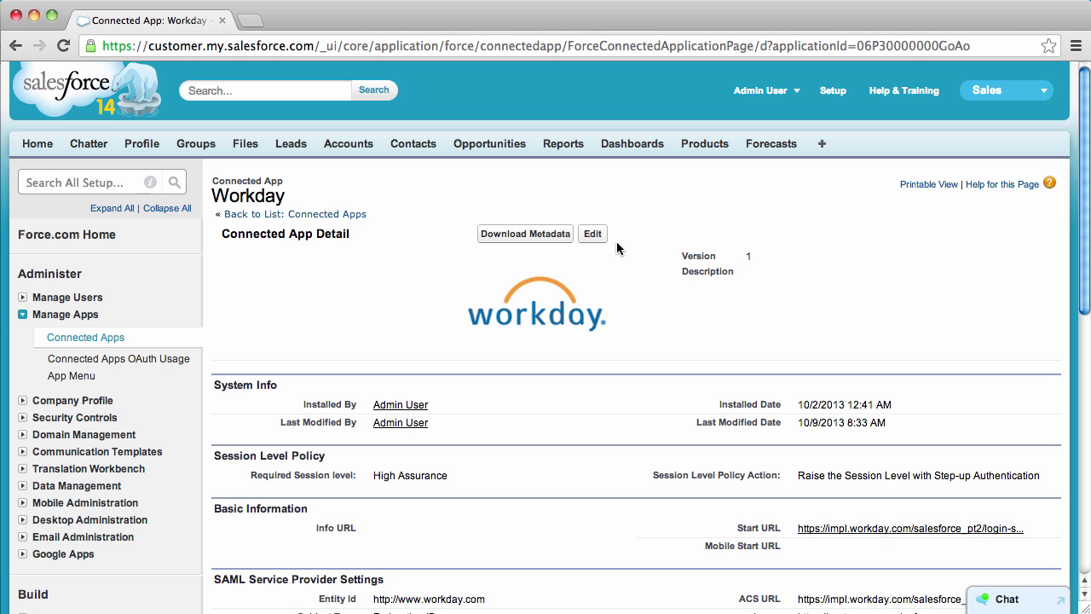
Step: Require a High Assurance session for Workday, raising the level via step-up authentication, and save
click(592, 236)
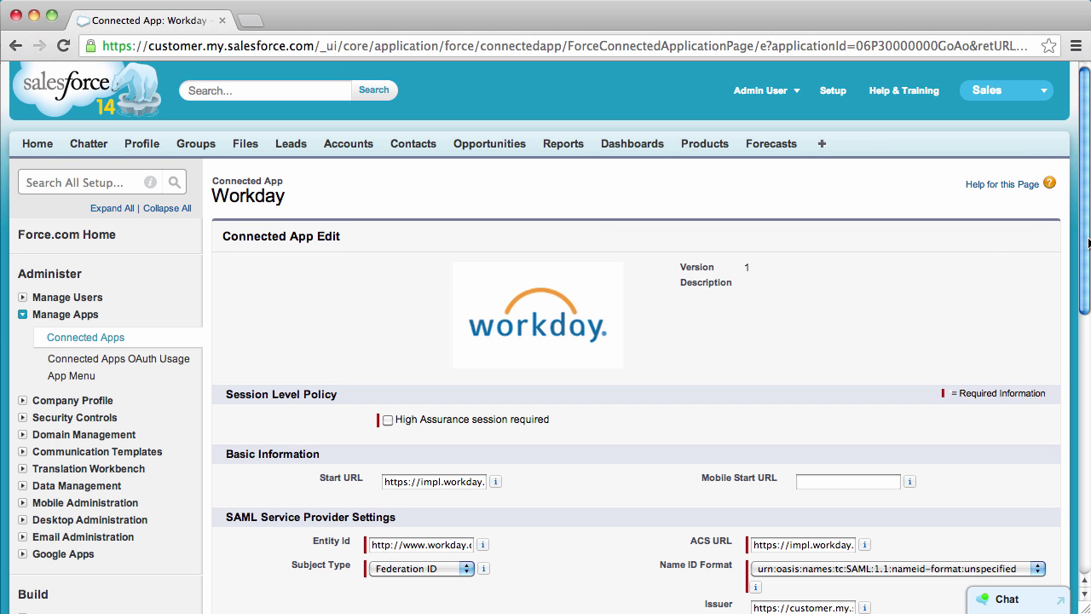
scroll(989, 273, down, 1)
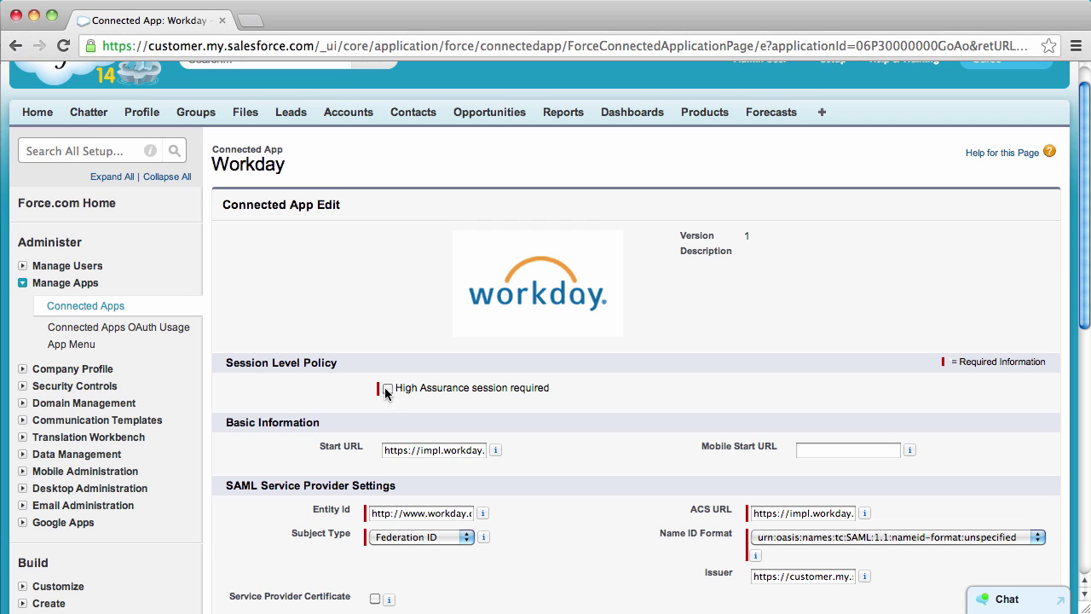
click(388, 390)
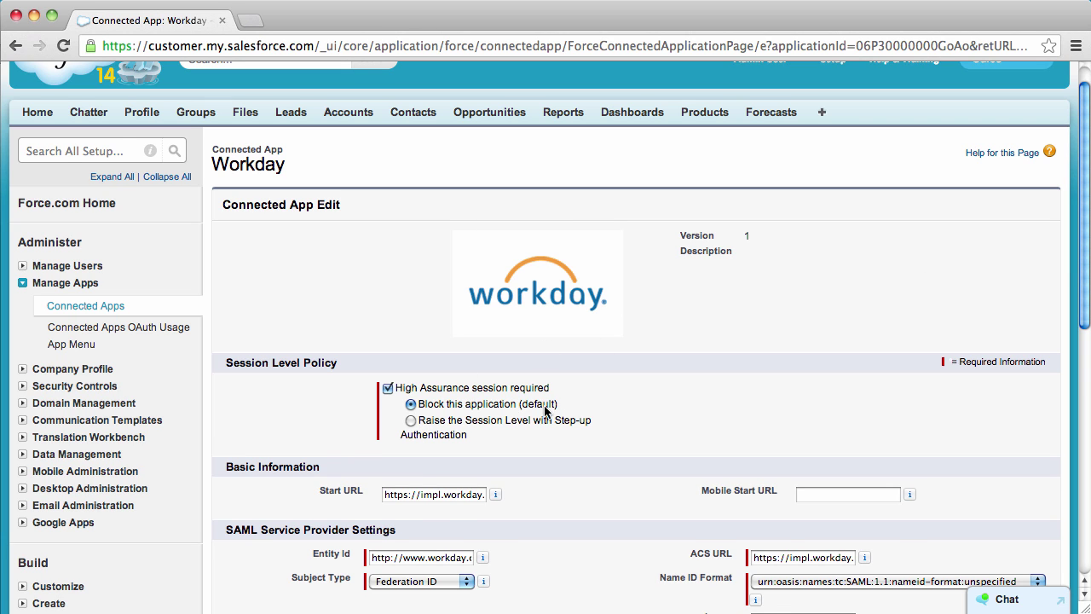
click(411, 421)
scroll(573, 282, down, 6)
click(477, 226)
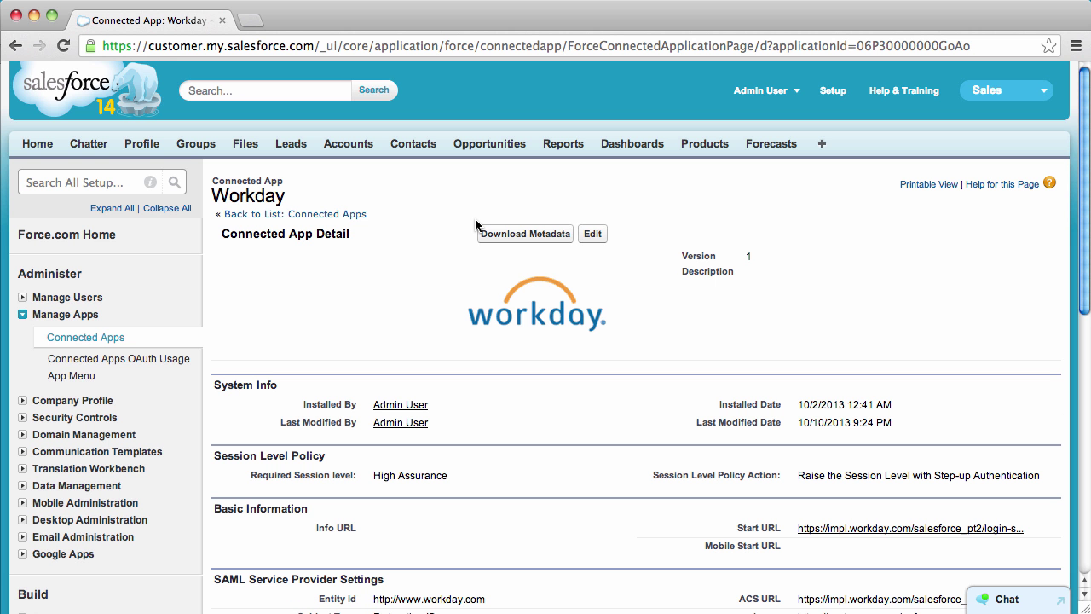
Step: Open Demo User's record from the active users list under Manage Users
click(23, 315)
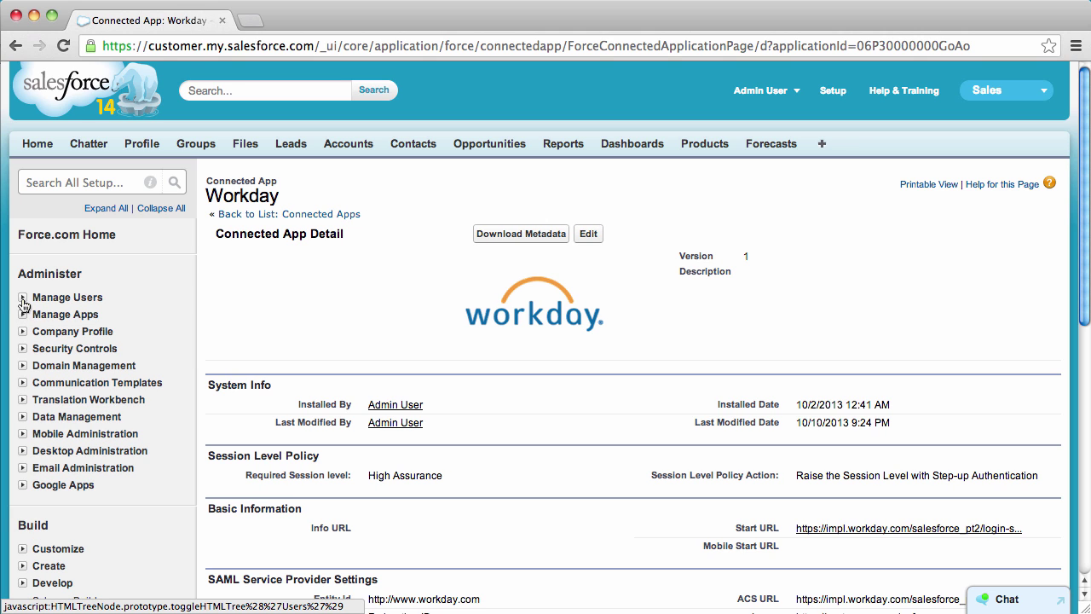
click(23, 298)
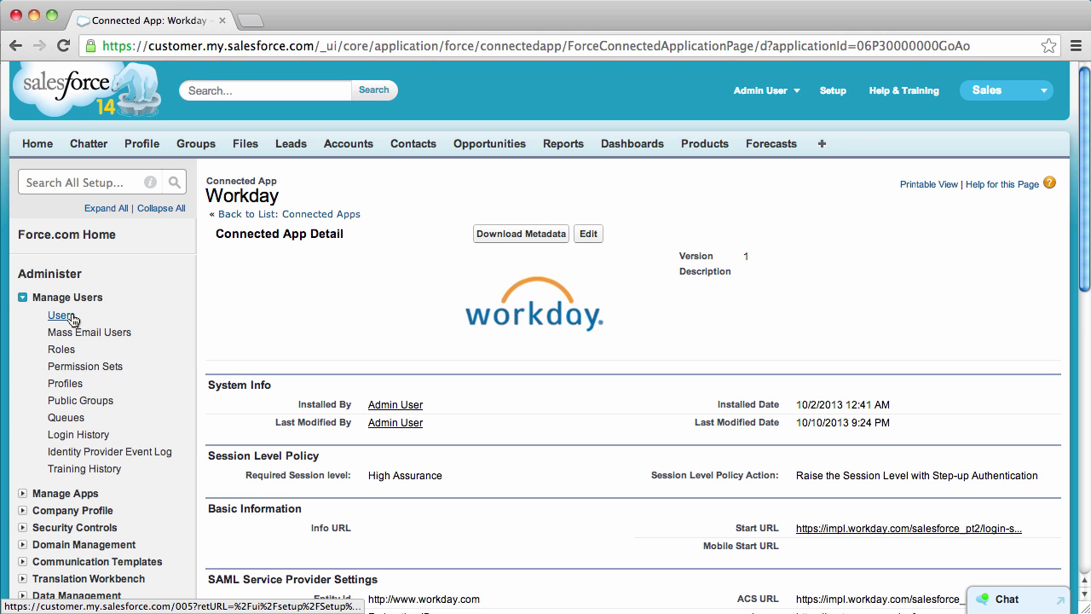
click(61, 315)
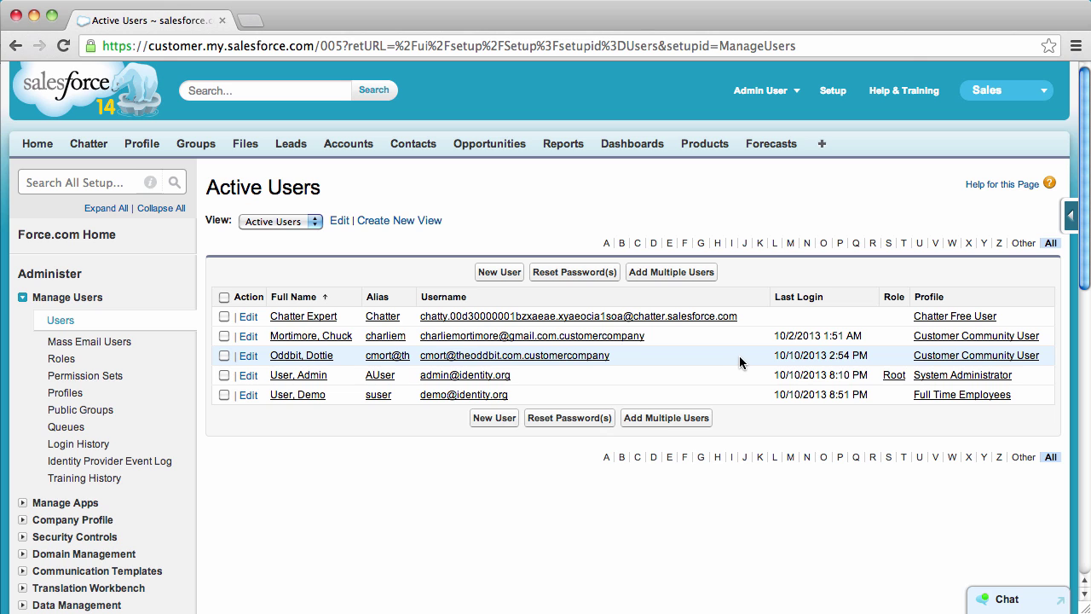
click(308, 396)
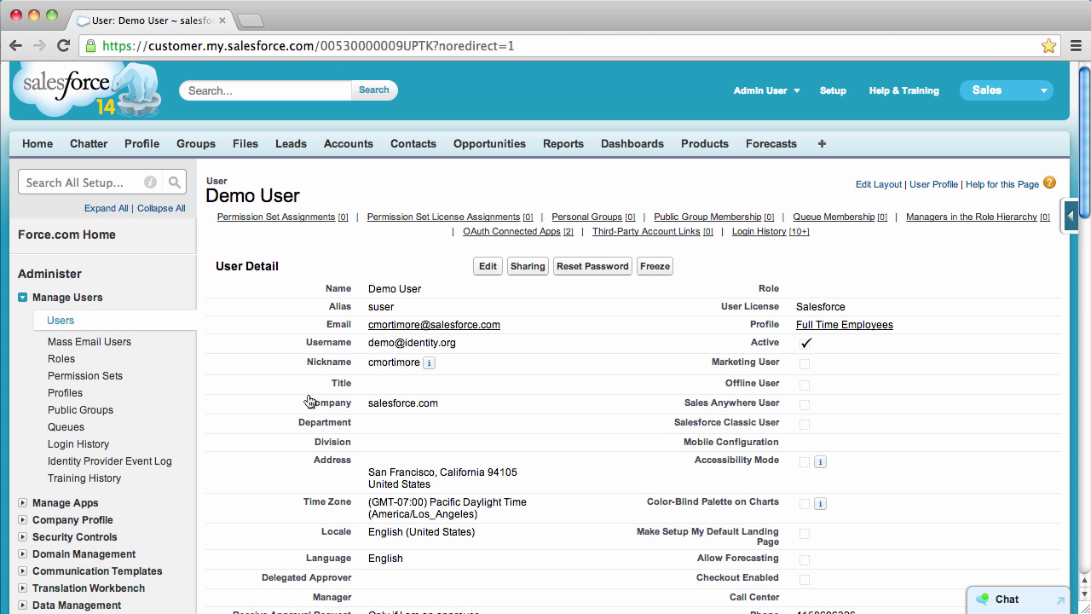
Step: Add HR Admin to Demo User's enabled permission sets and save the assignment
click(330, 219)
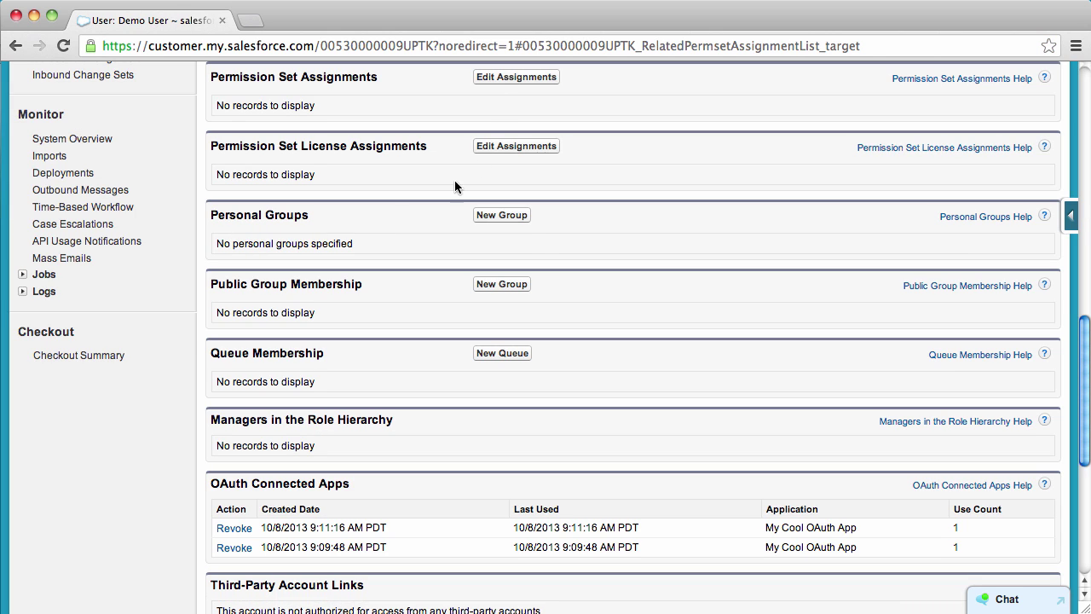
click(515, 77)
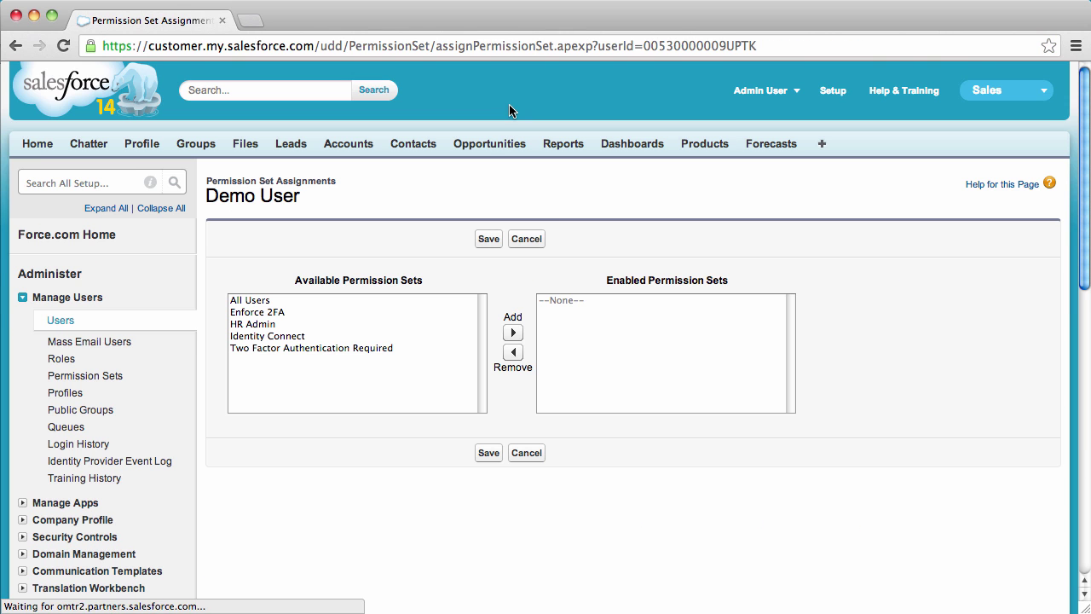
click(300, 325)
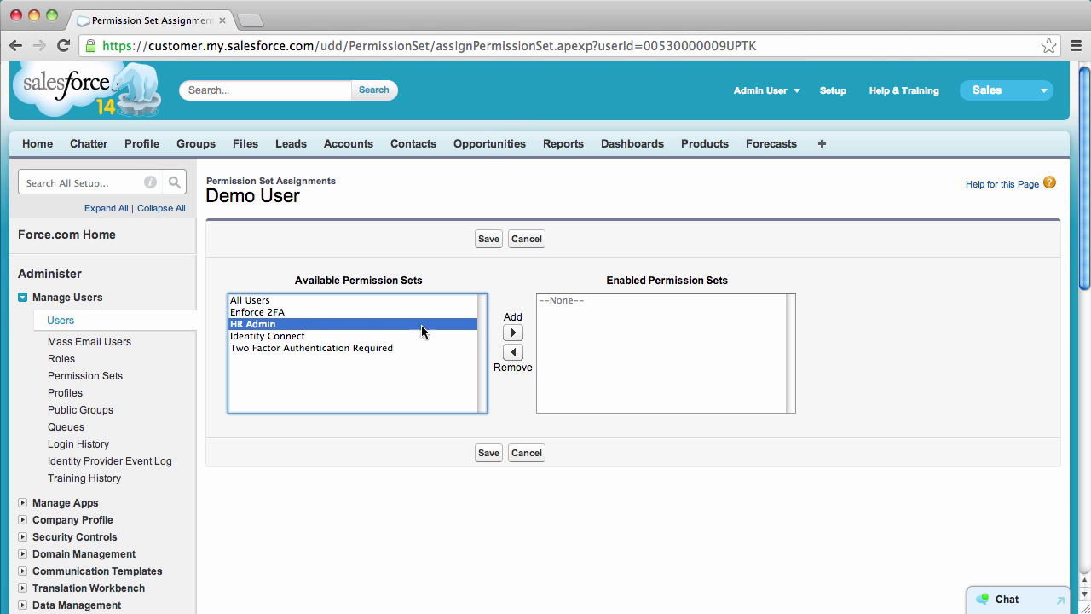
click(512, 332)
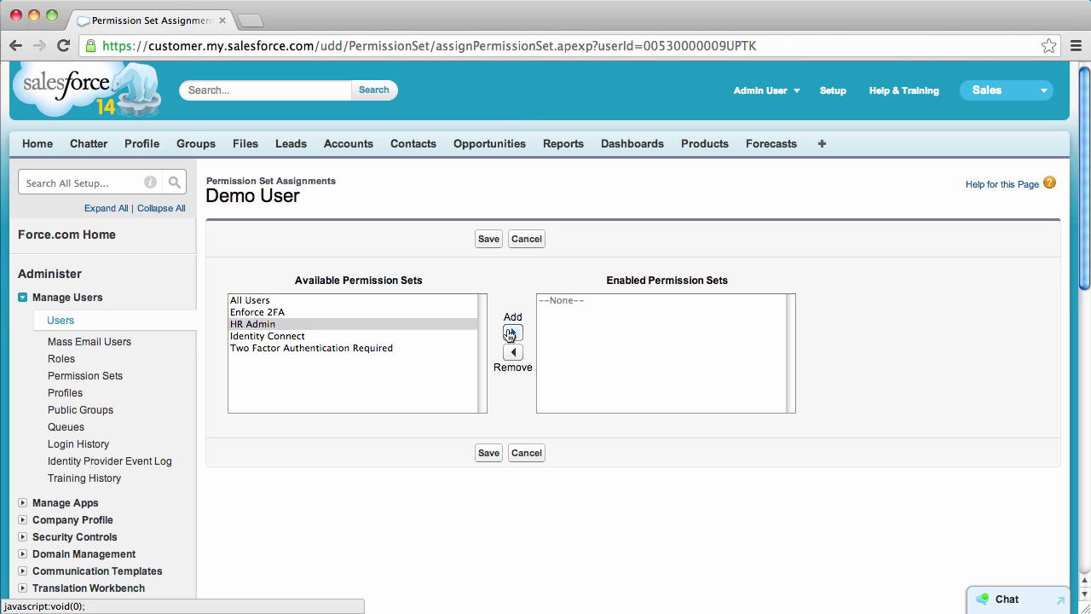
click(489, 453)
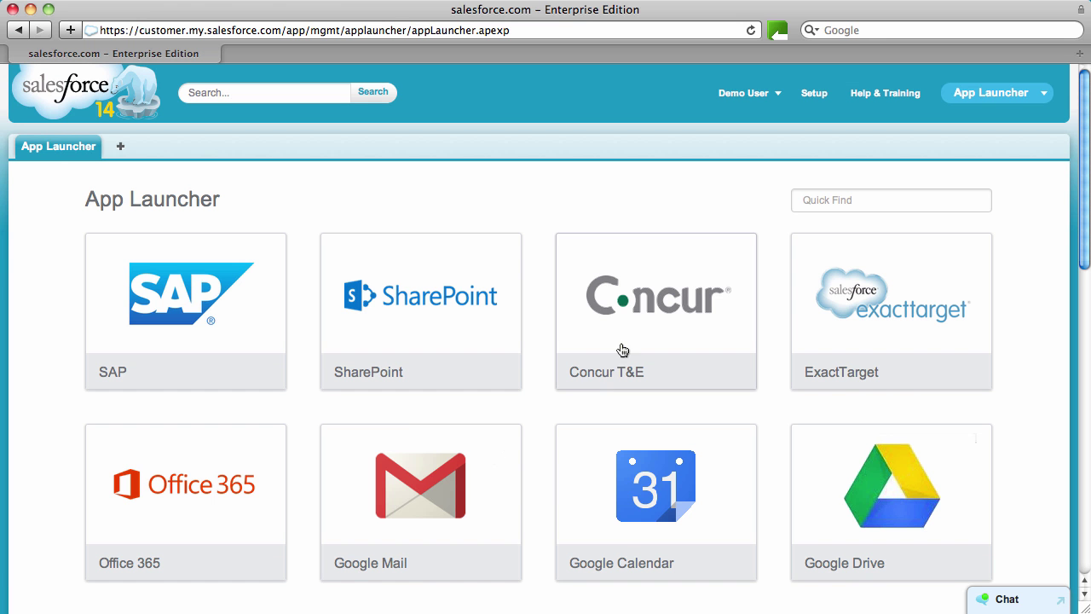
Step: Reload the App Launcher and launch Workday to reach the two-factor authentication page
click(750, 31)
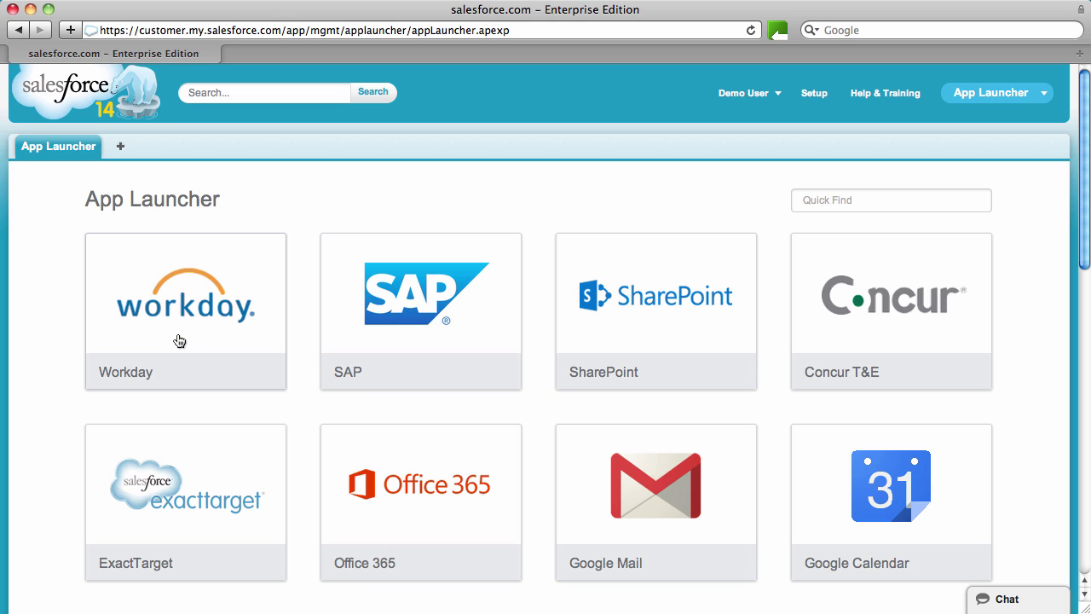
click(179, 341)
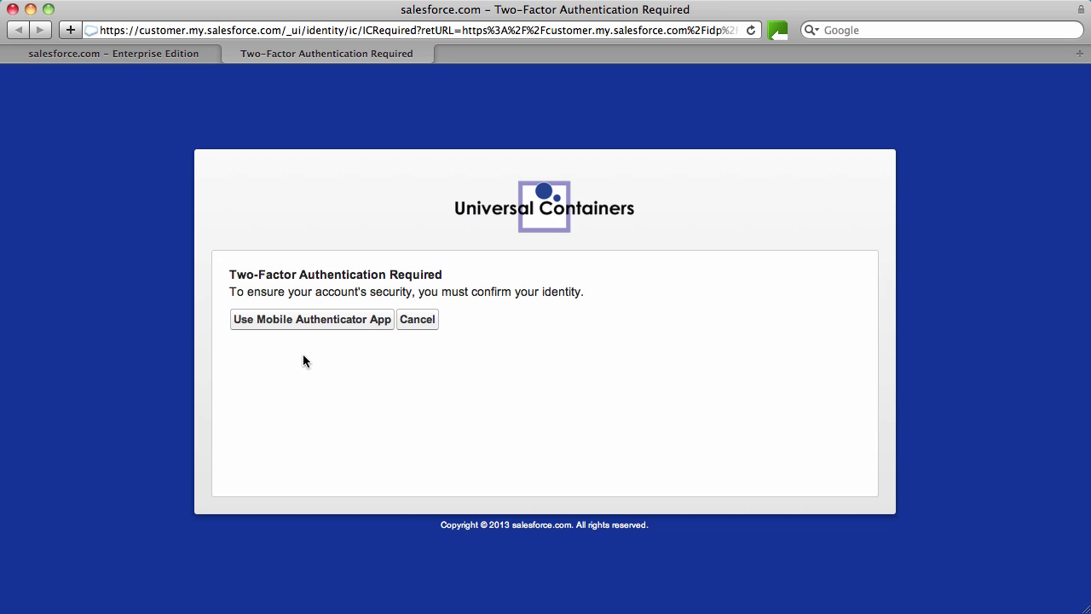
Step: Verify the Workday sign-in by entering the mobile authenticator app's time-based token
click(360, 319)
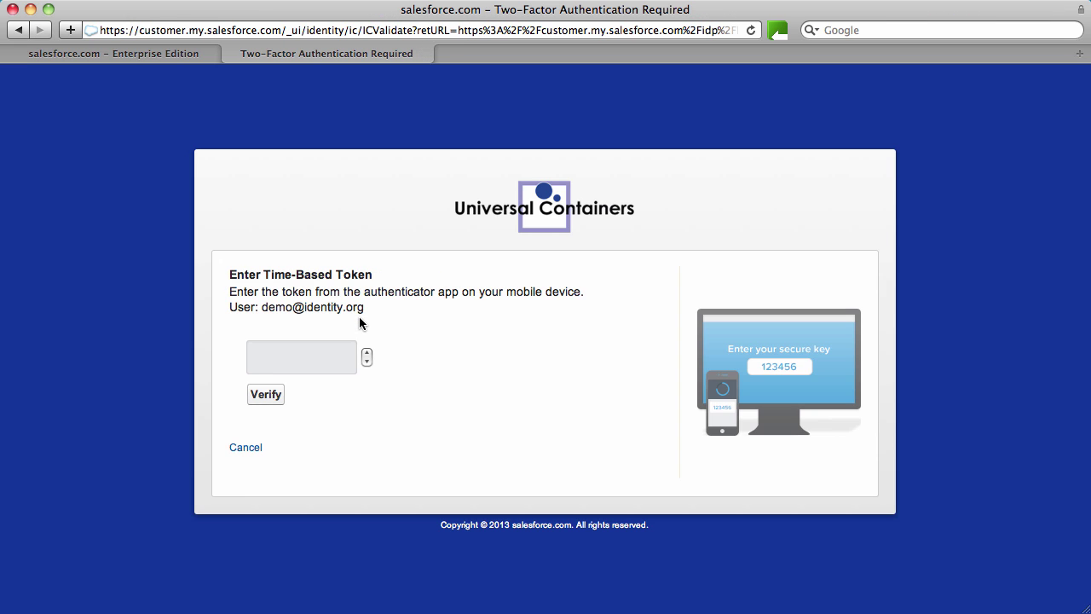
key(super+Tab)
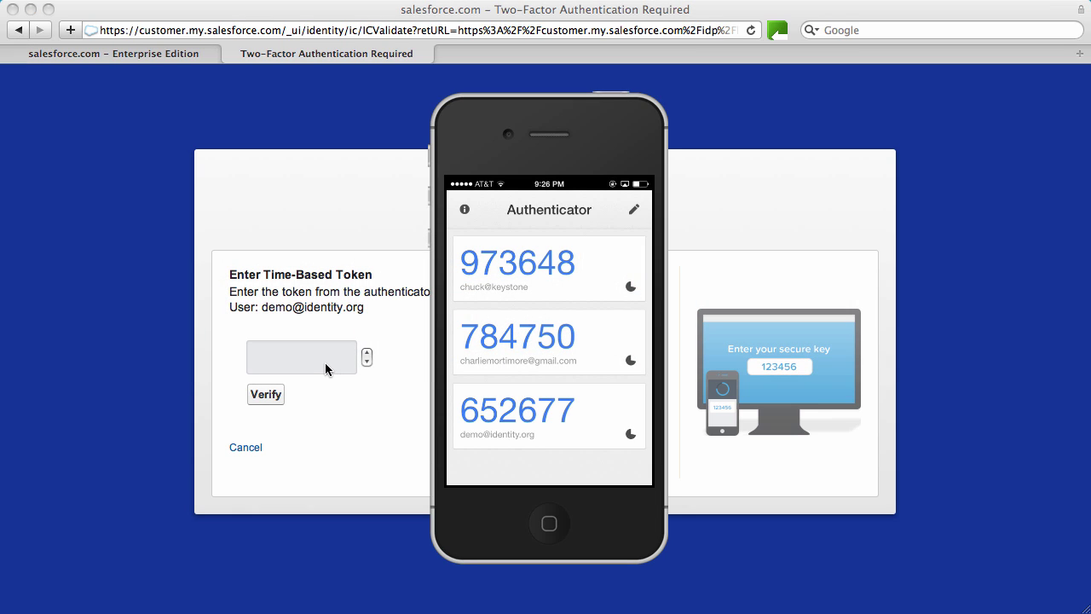
key(super+Tab)
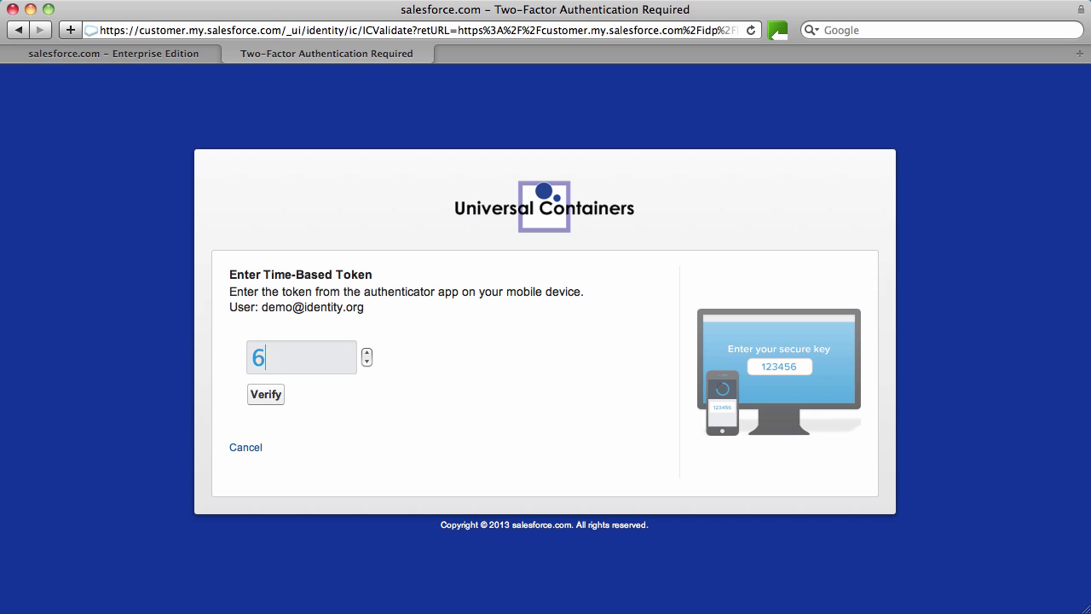
click(276, 401)
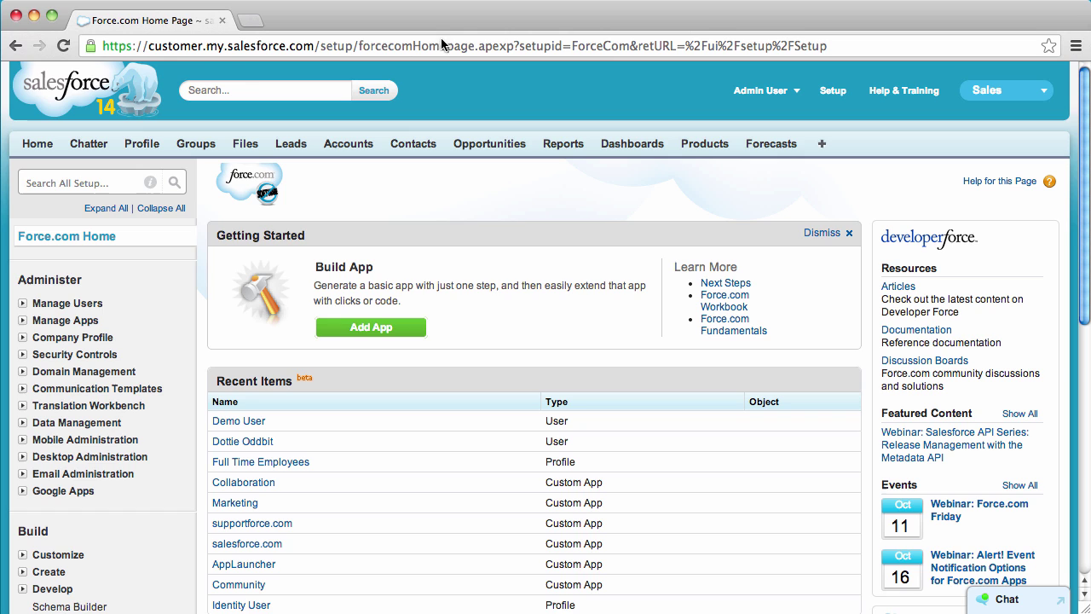
Step: Open the Chatter for iOS app from Manage Apps > Connected Apps and edit its policies
click(83, 181)
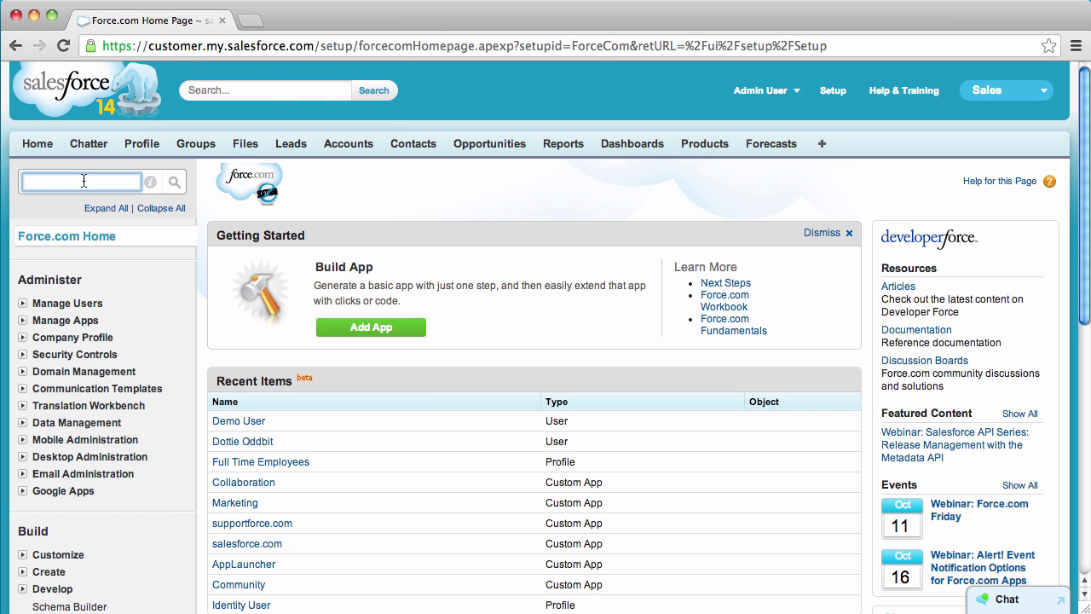
click(22, 320)
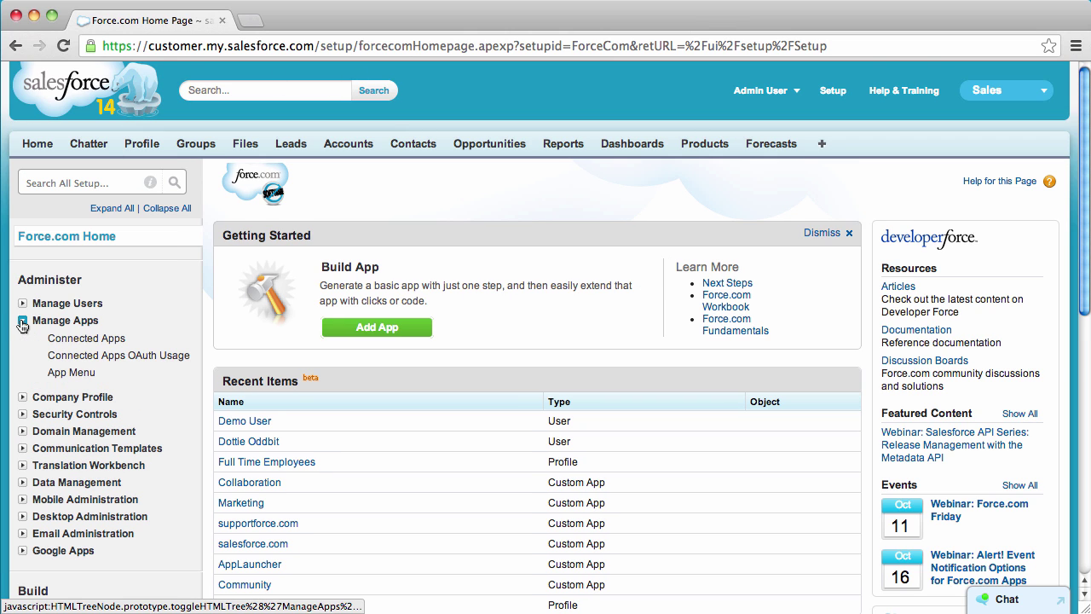
click(73, 343)
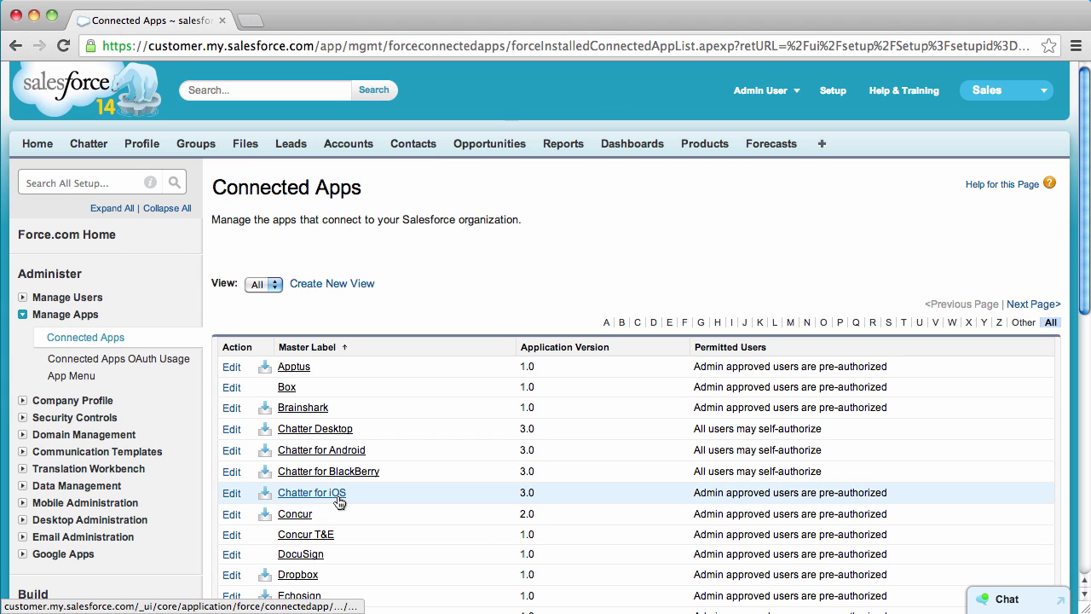
click(337, 497)
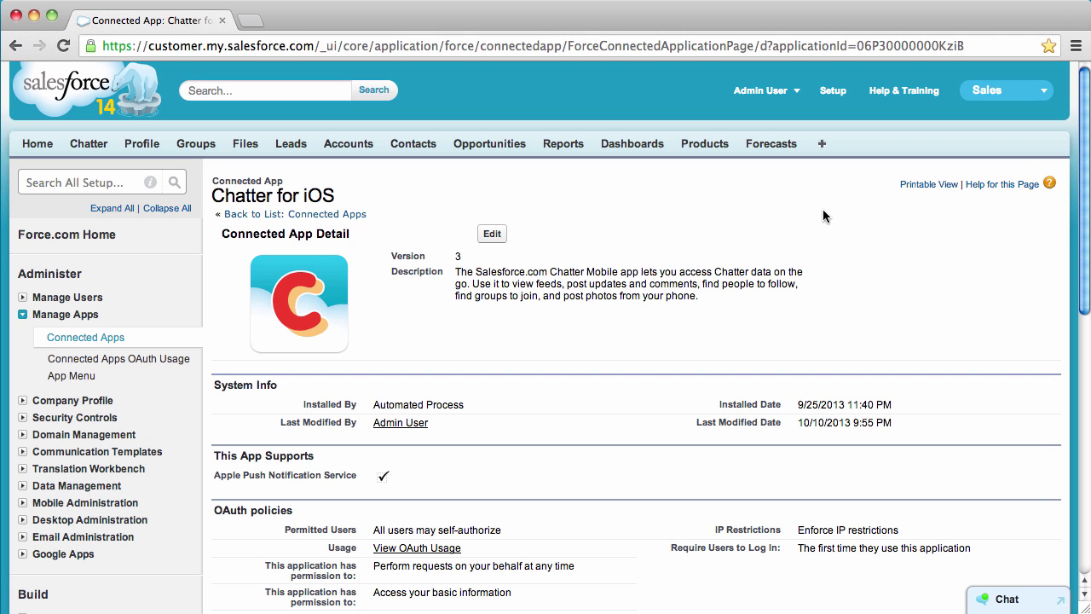
click(493, 234)
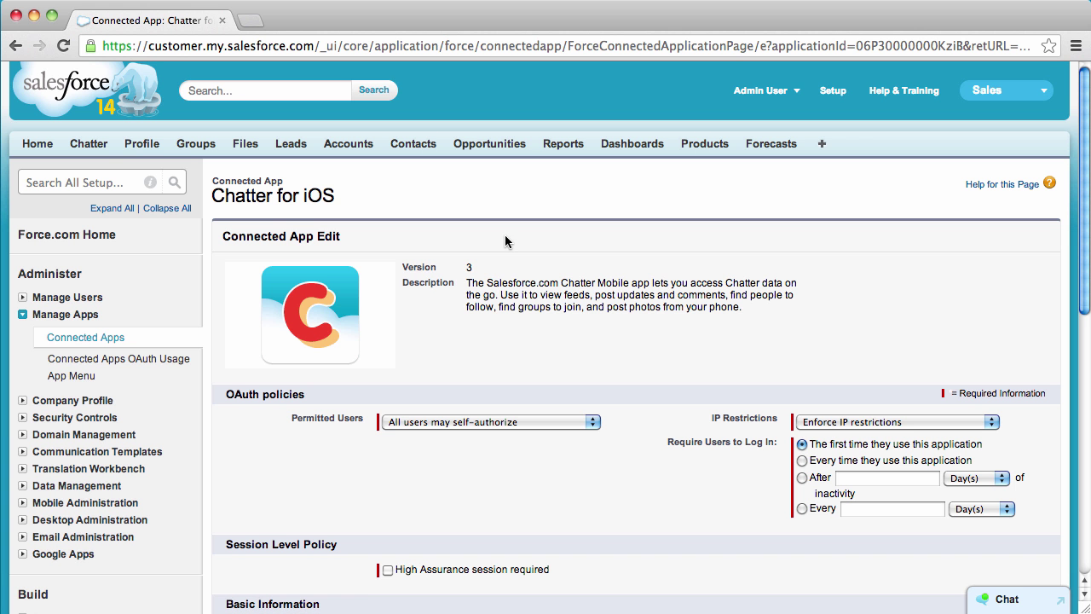
Step: Set Permitted Users to admin-approved, relax IP restrictions with second factor, re-login after 7 days
click(575, 421)
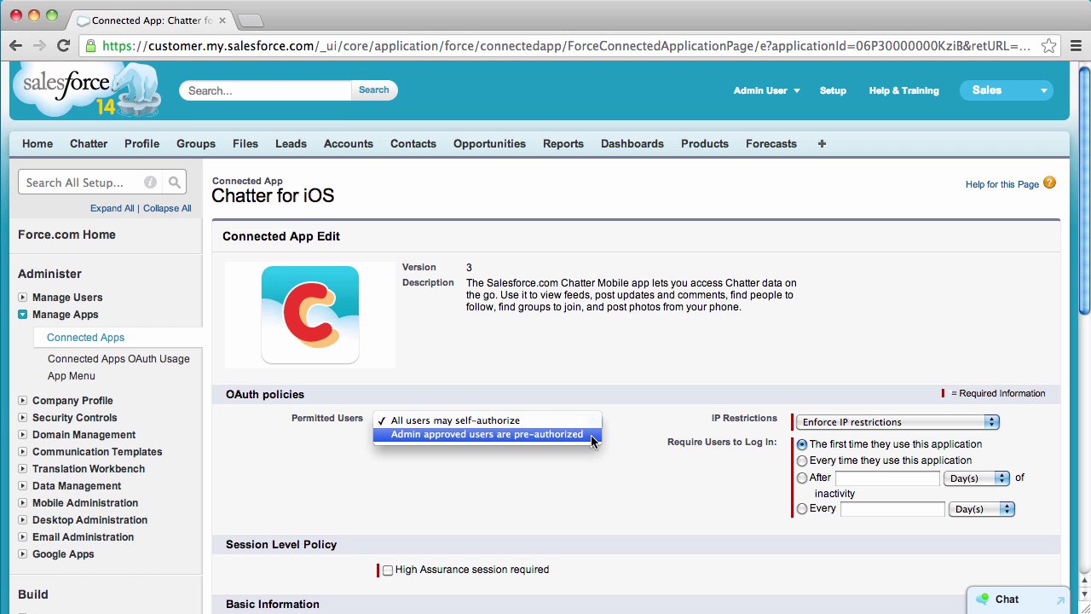
click(590, 434)
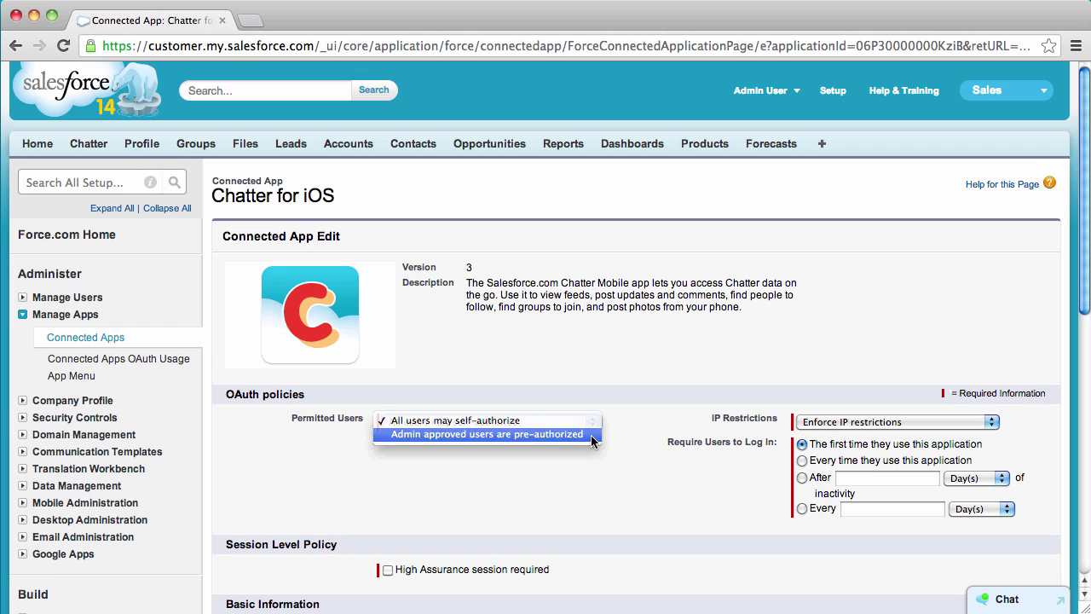
click(919, 422)
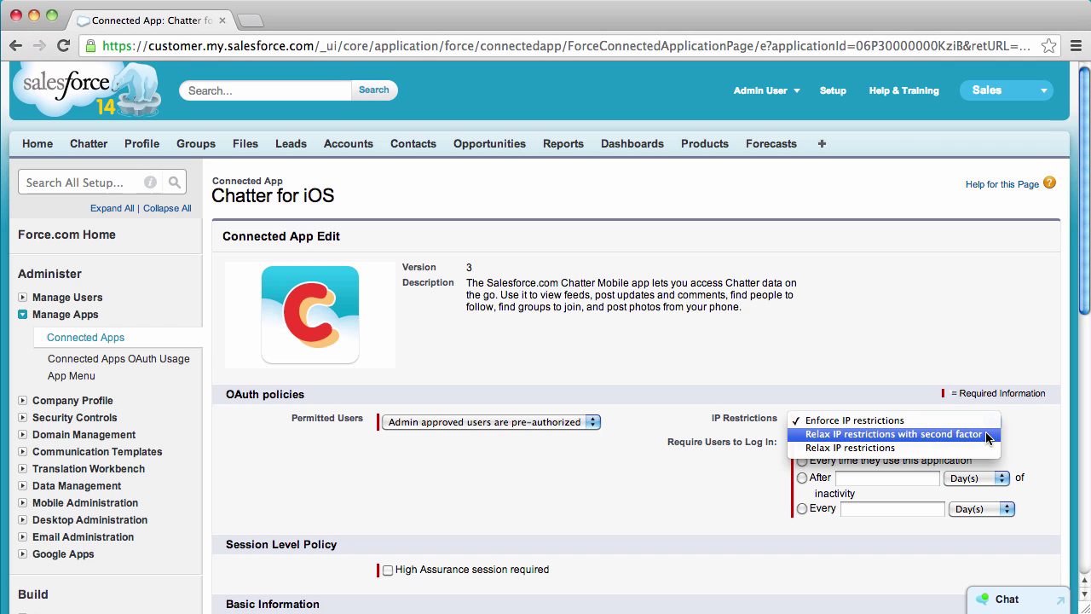
click(989, 437)
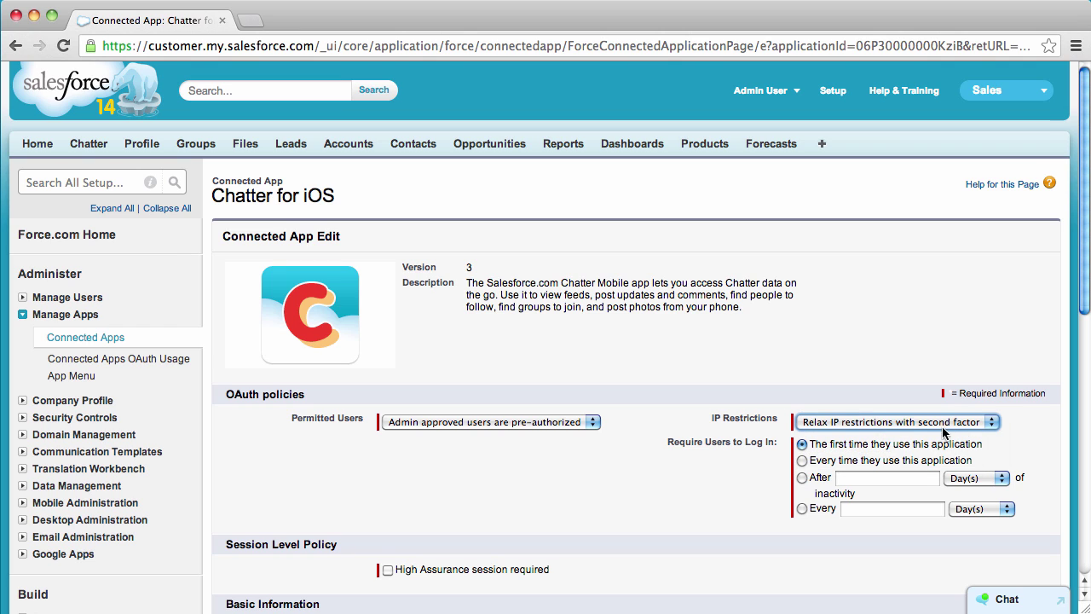
click(802, 478)
click(898, 483)
text(7)
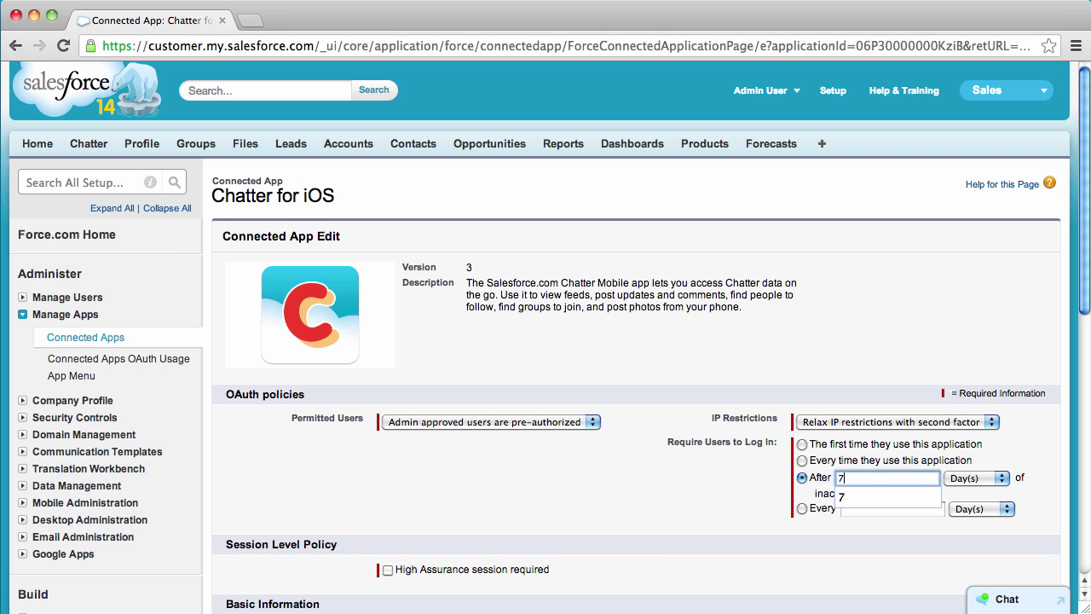
click(542, 479)
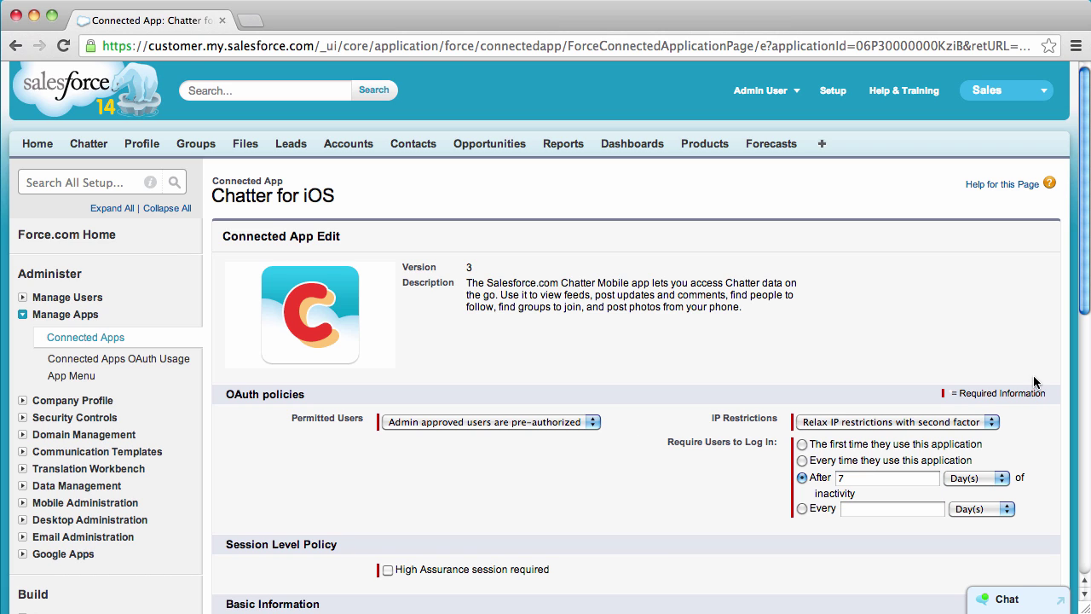
Step: Set the session timeout to 5 minutes and PIN length to 4, then save
drag(1082, 281, 1075, 456)
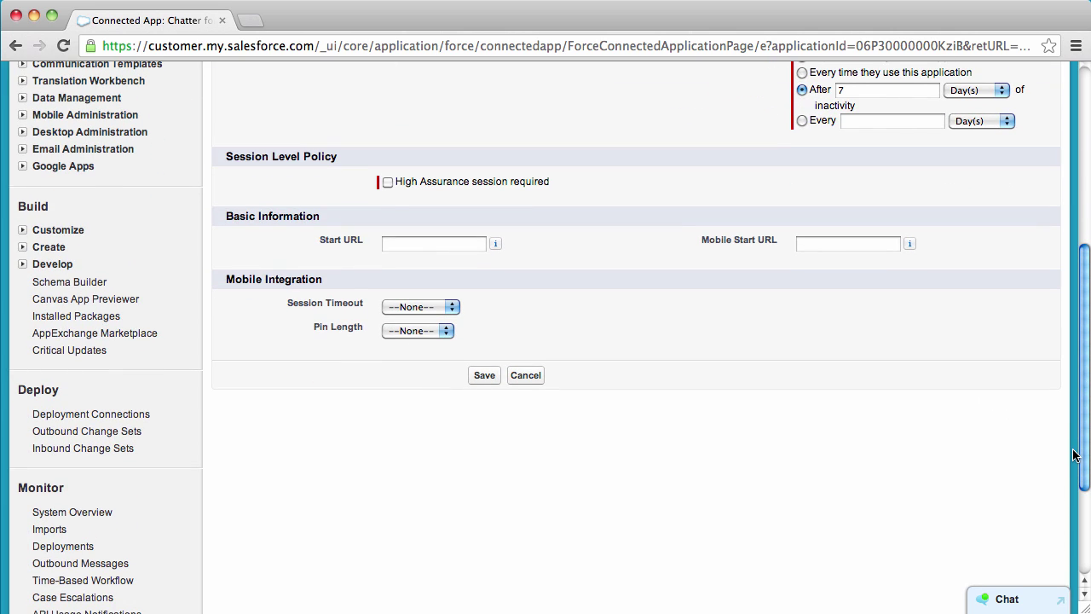
click(445, 305)
click(433, 337)
click(432, 335)
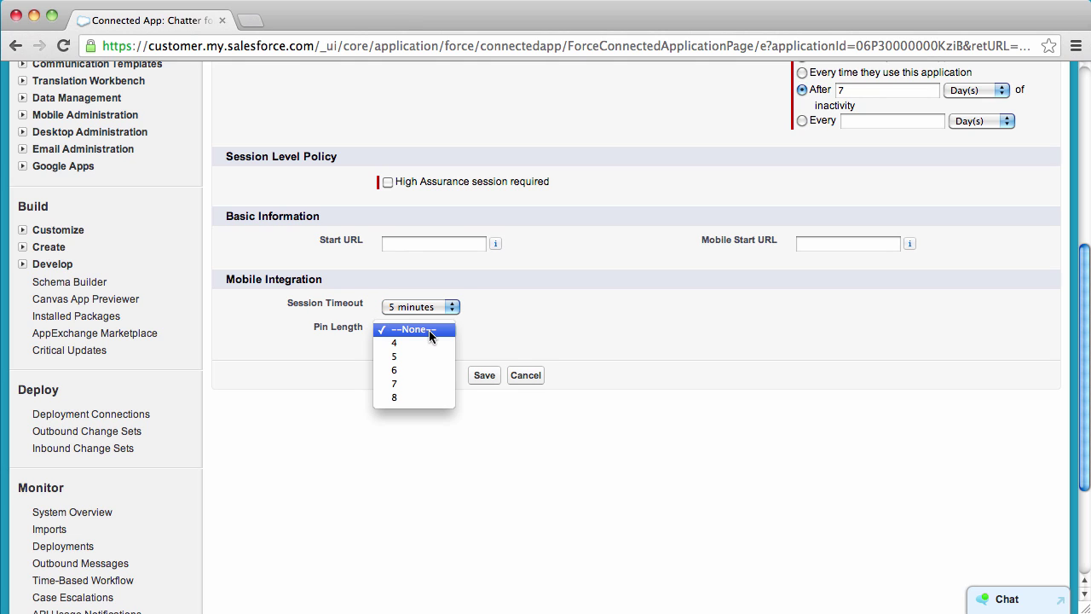
click(430, 342)
click(432, 331)
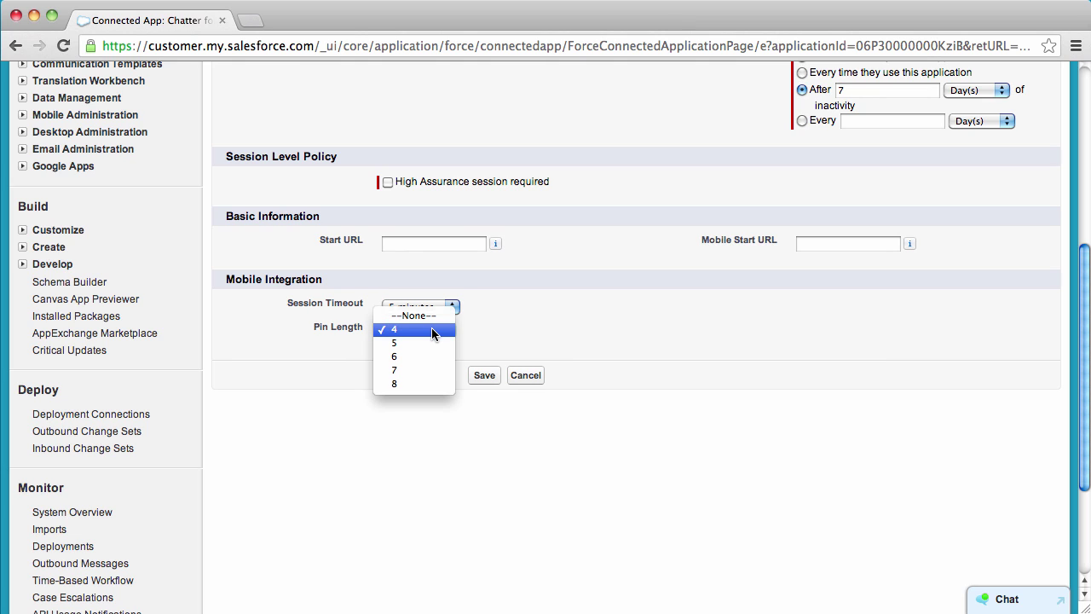
click(433, 333)
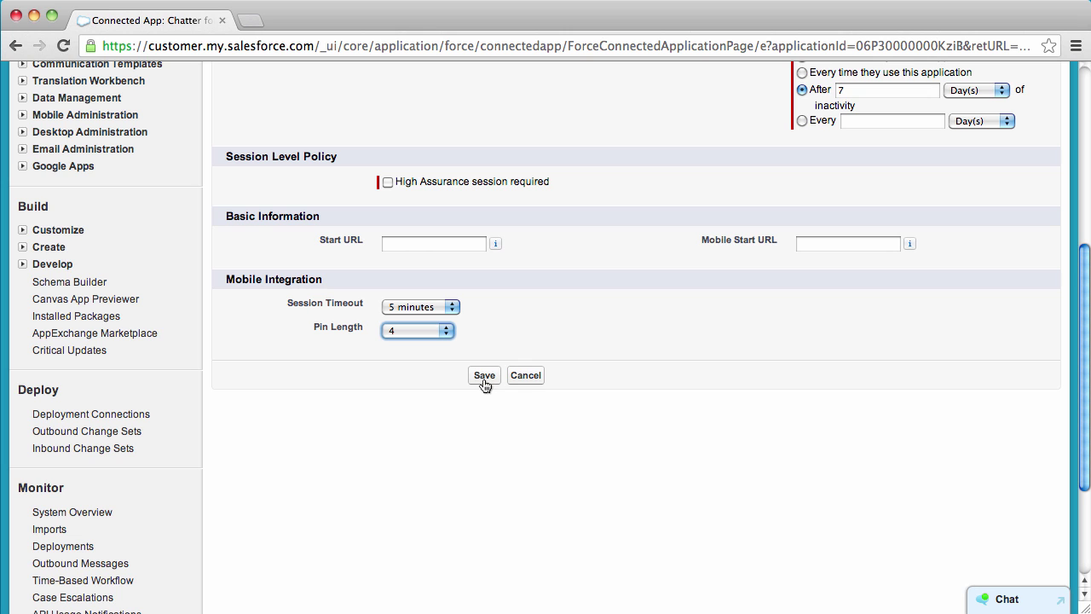
click(483, 376)
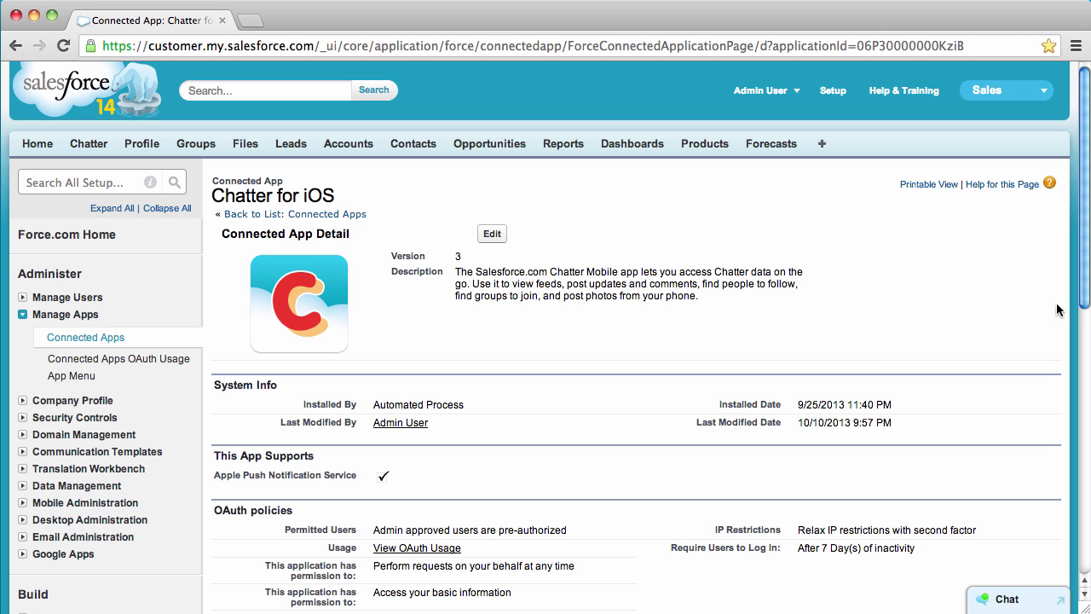
Step: Grant the Full Time Employees profile access to Chatter for iOS and save
drag(1086, 141, 1089, 394)
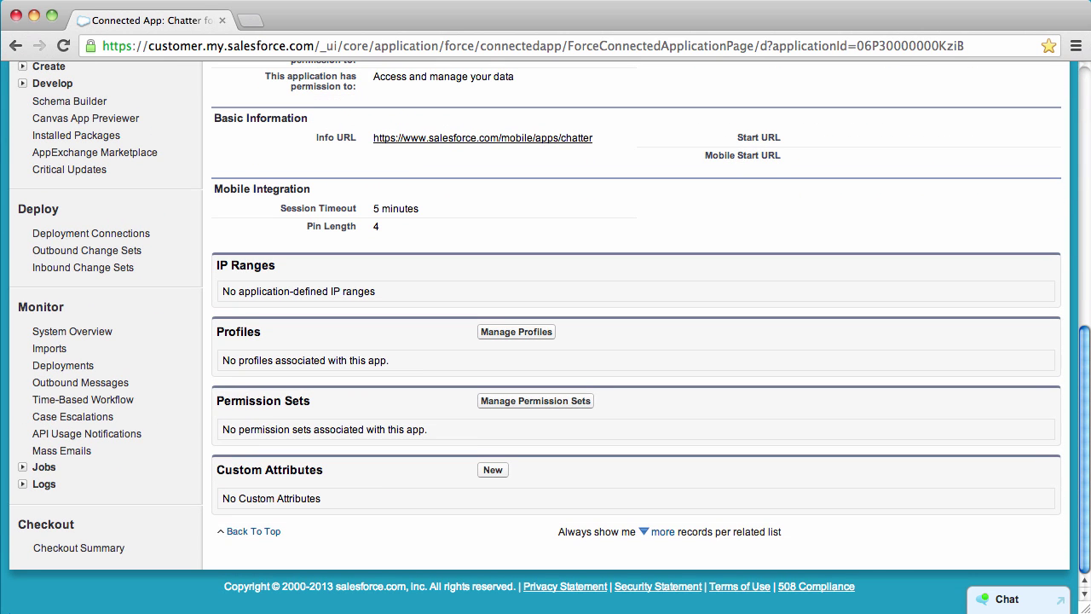
click(514, 334)
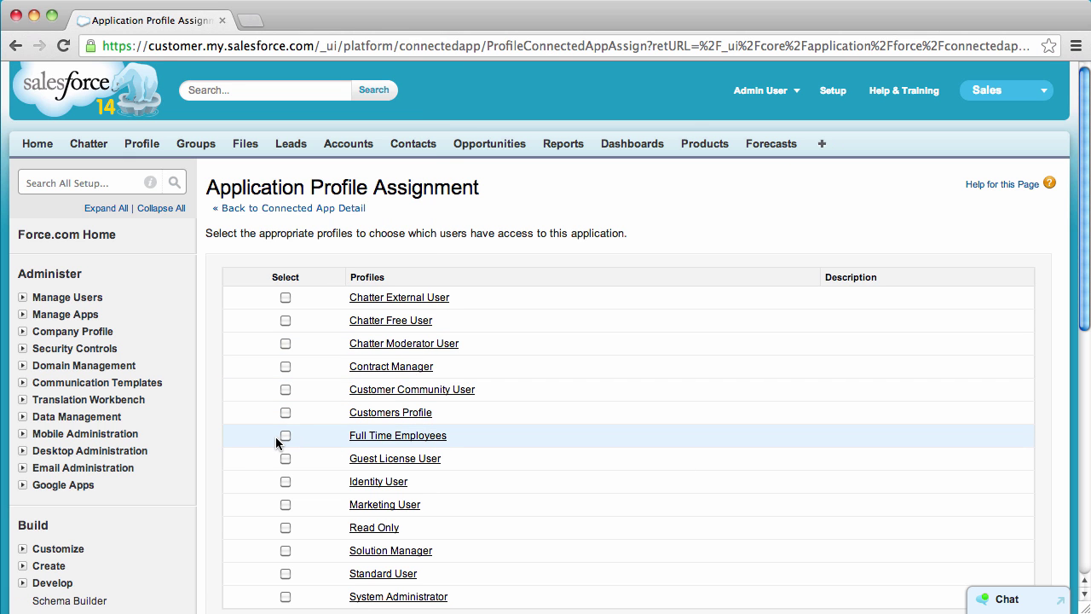
click(286, 436)
scroll(1081, 542, down, 10)
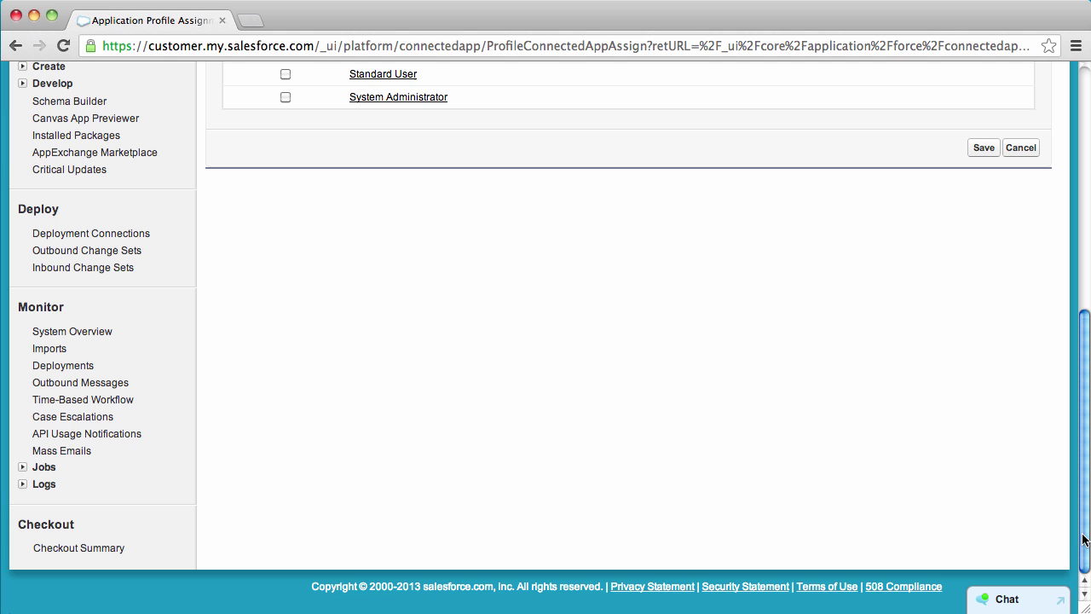
click(991, 149)
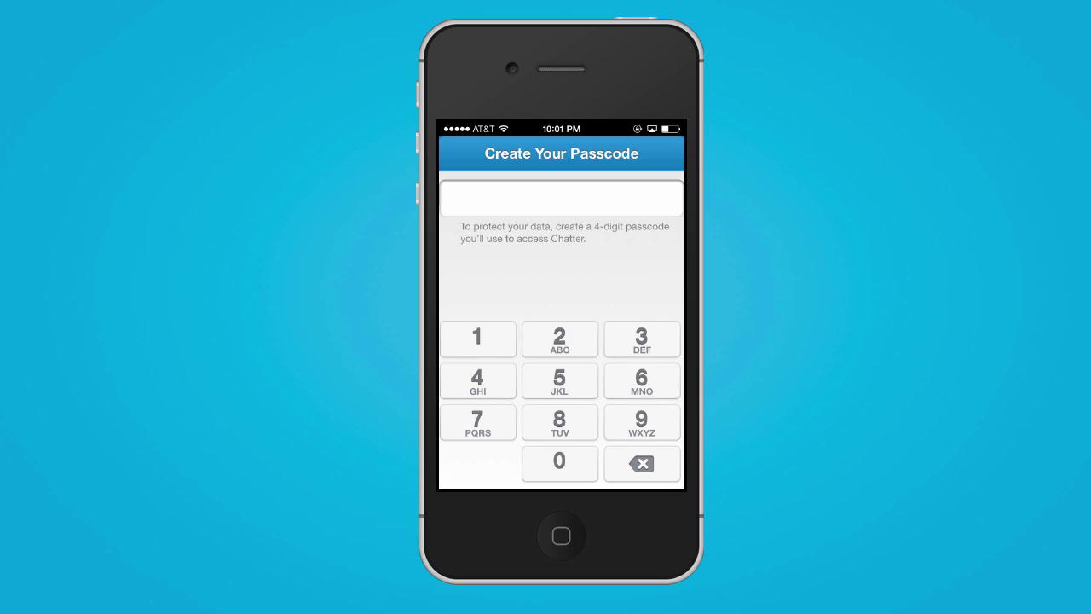
Step: Create and confirm a 4-digit Chatter passcode, then relaunch Chatter from the Social folder
click(478, 339)
click(560, 339)
click(642, 339)
click(478, 381)
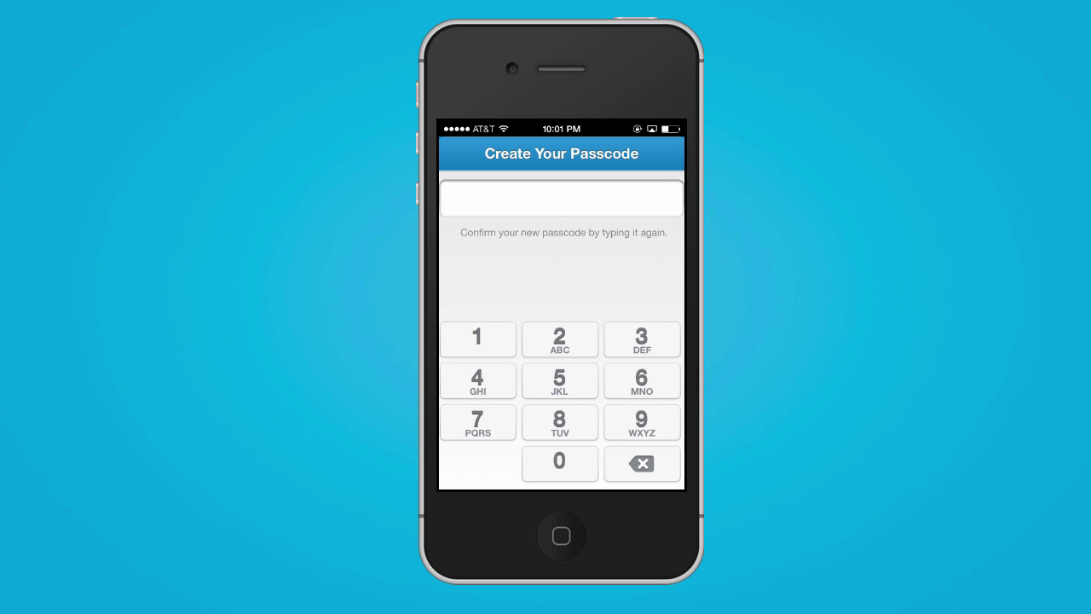
click(478, 339)
click(560, 339)
click(642, 339)
click(478, 381)
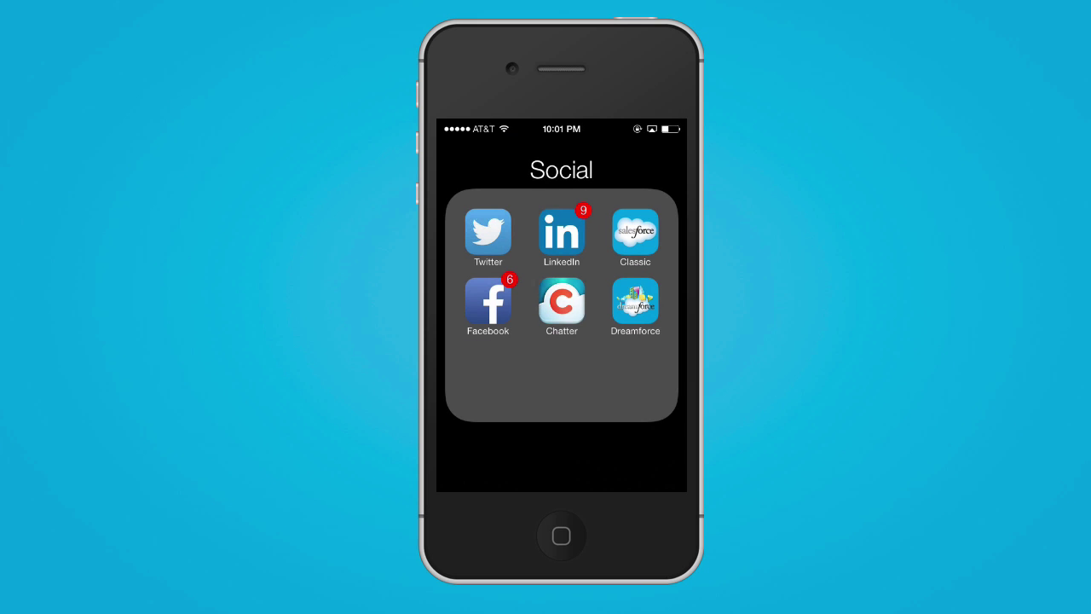
click(562, 301)
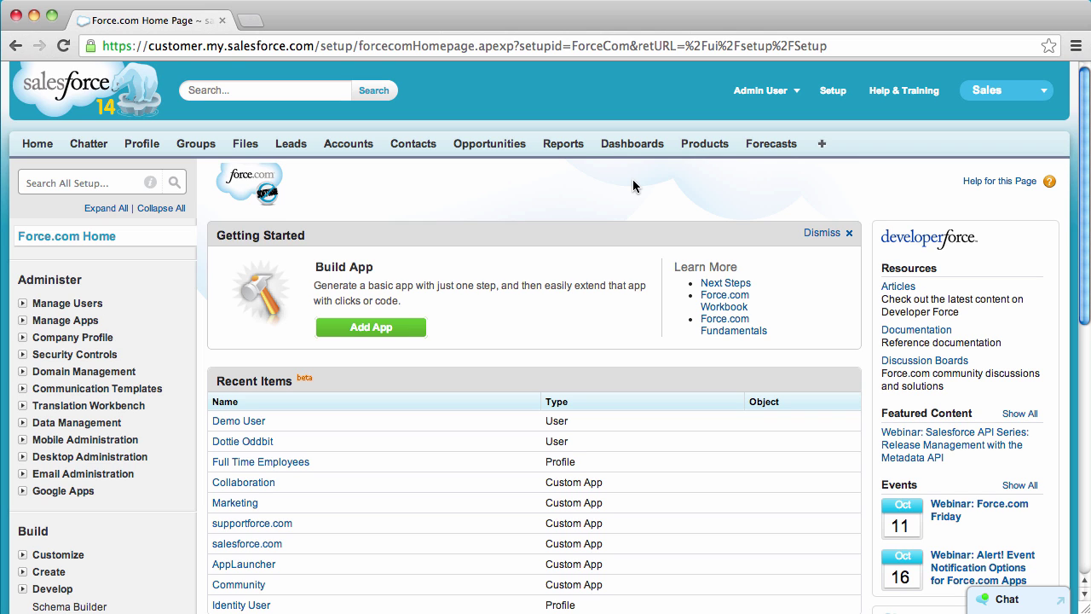
Step: Create a new report of the Identity Users type from Administrative Reports
click(566, 143)
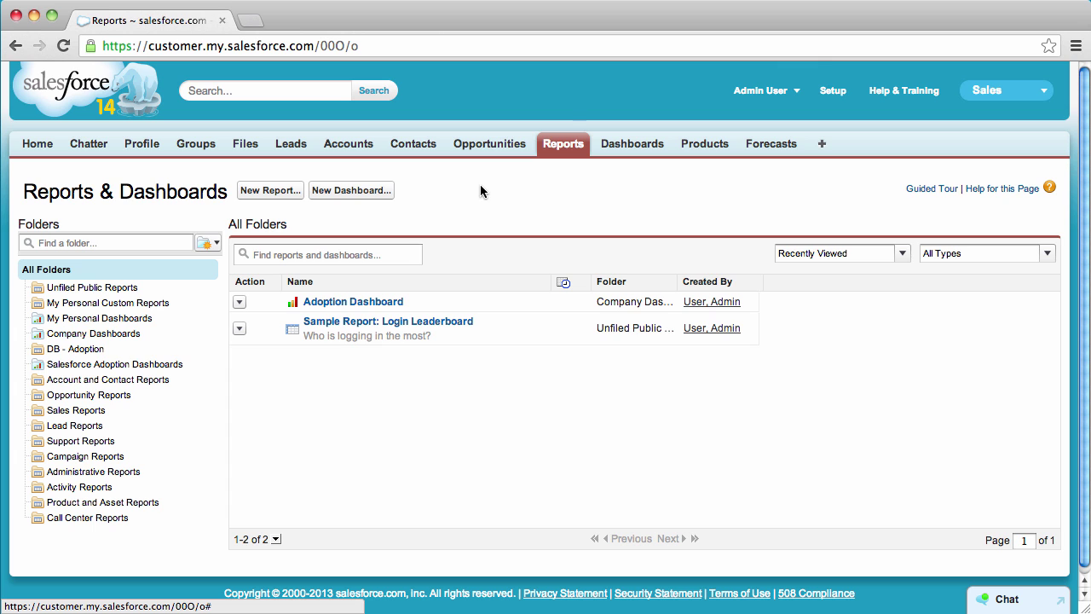
click(280, 190)
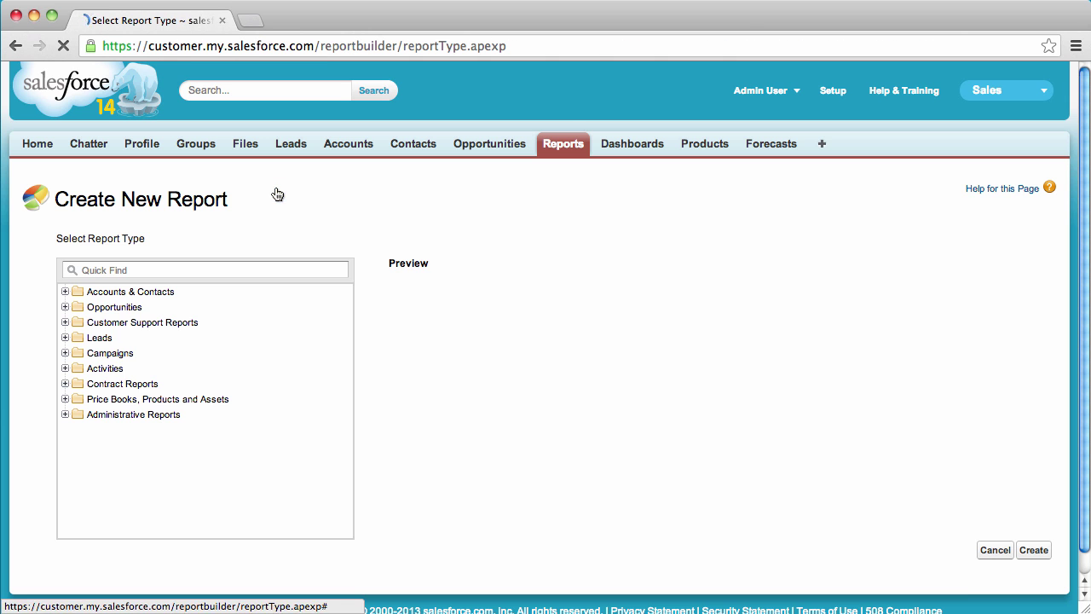
click(65, 415)
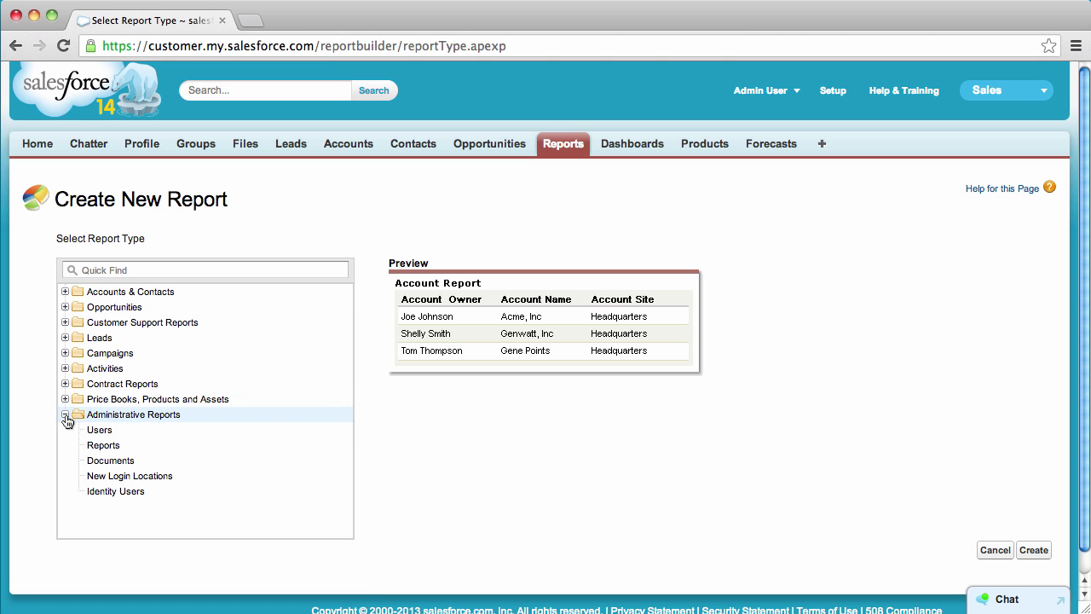
click(96, 492)
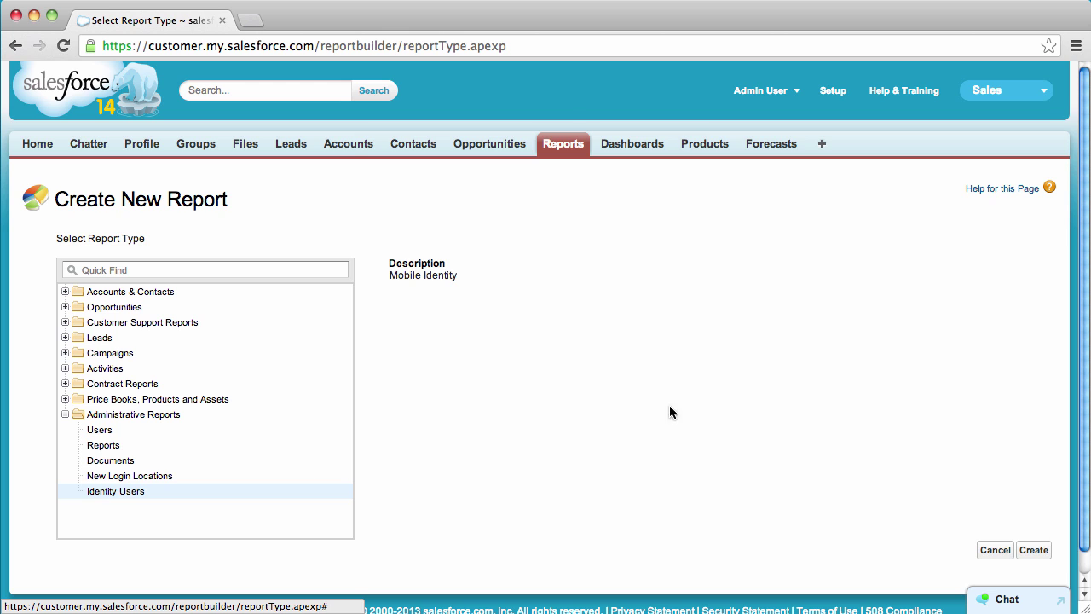
click(1034, 550)
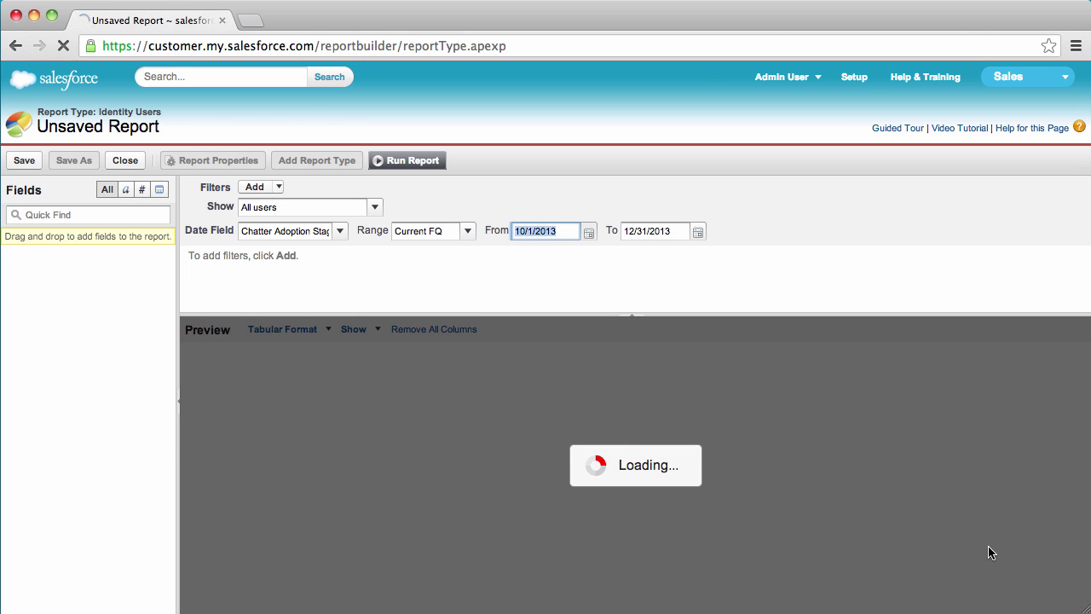
Step: Add connected app name, Status, Timestamp, Usage Type and User ID columns to the preview
scroll(118, 512, down, 15)
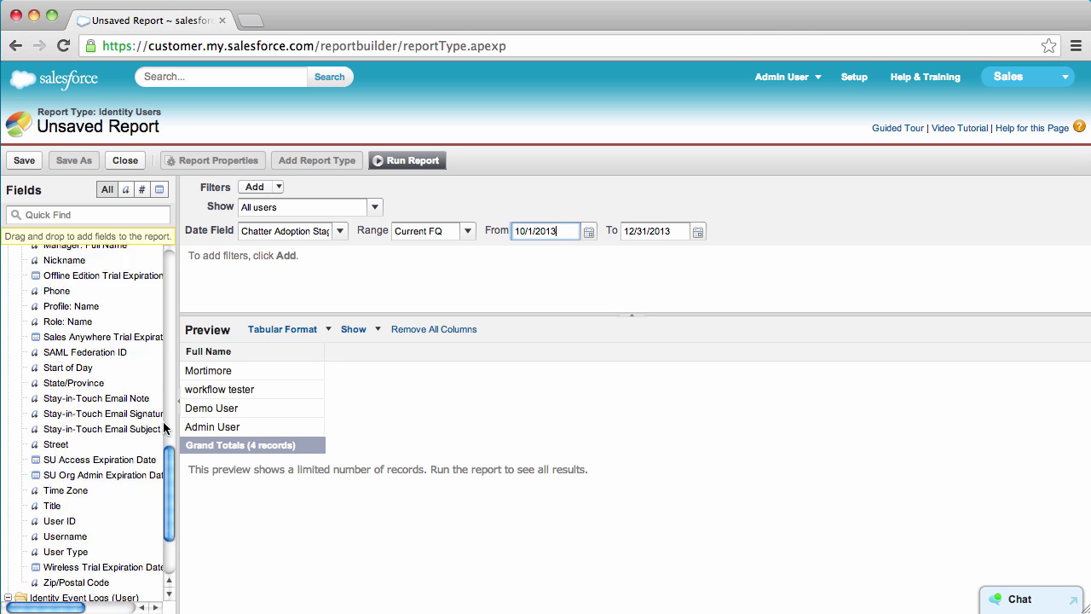
drag(110, 504, 335, 380)
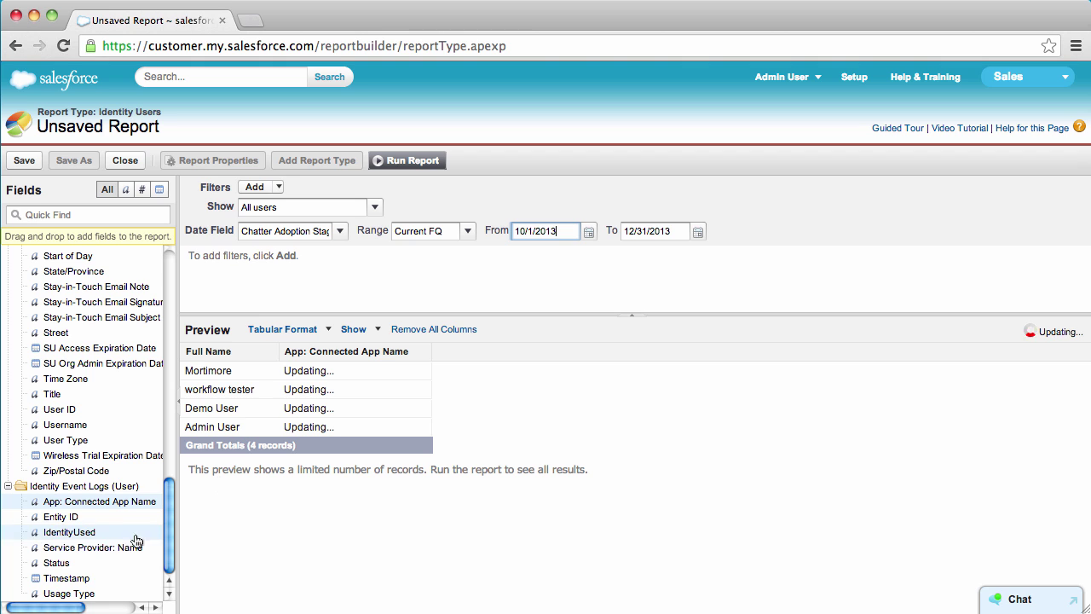
drag(134, 560, 429, 488)
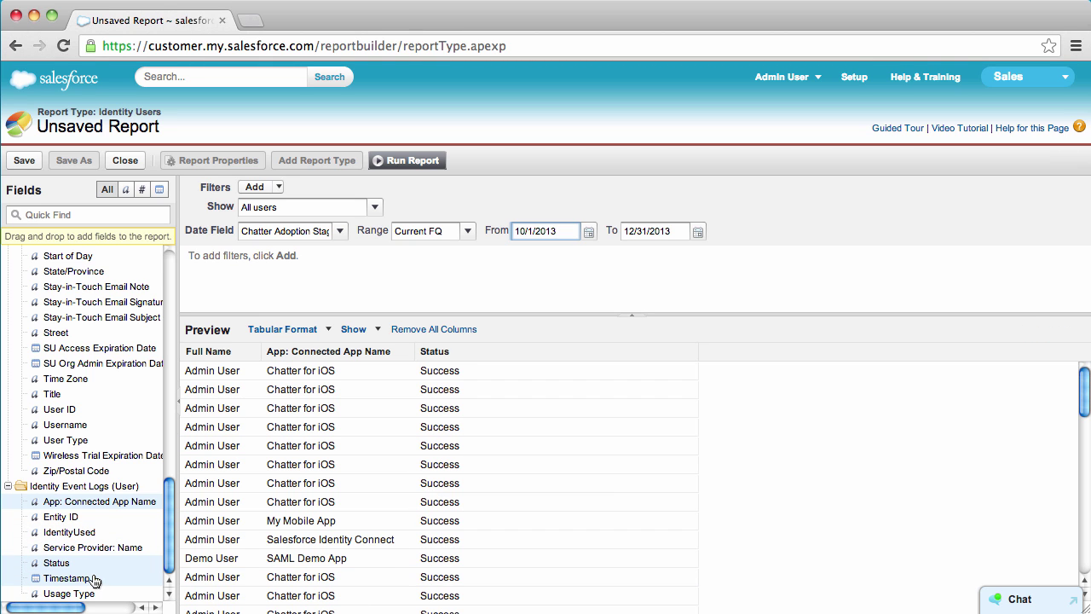
drag(90, 578, 624, 515)
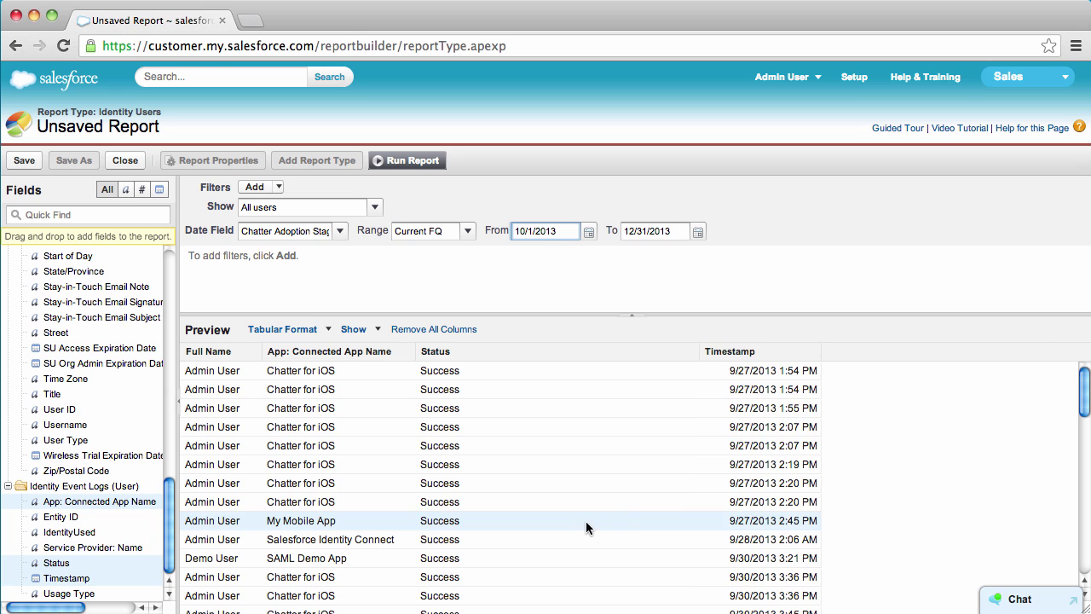
double_click(115, 592)
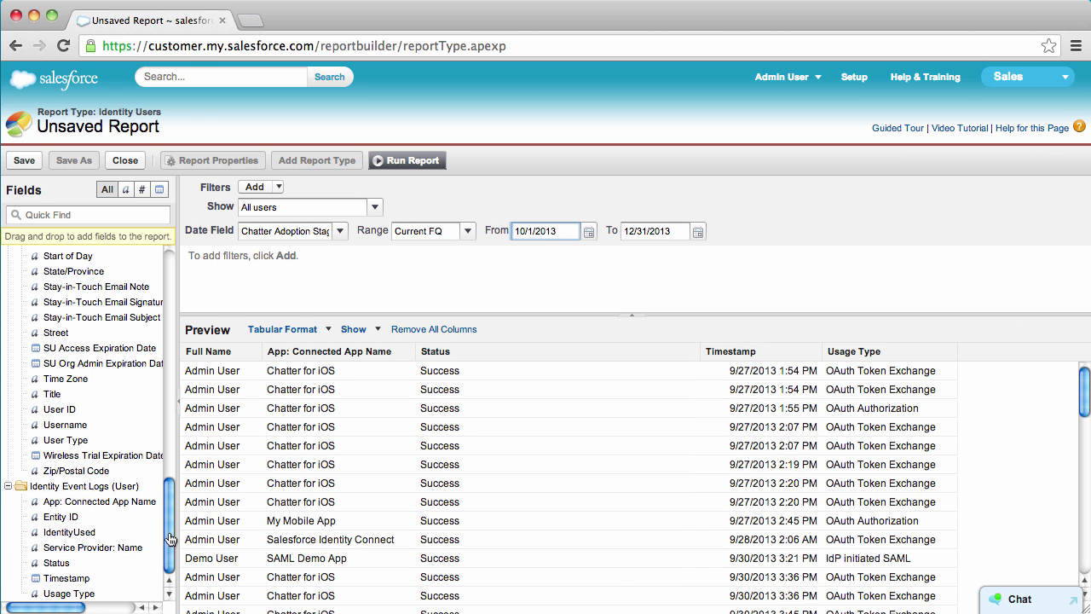
drag(84, 415, 264, 426)
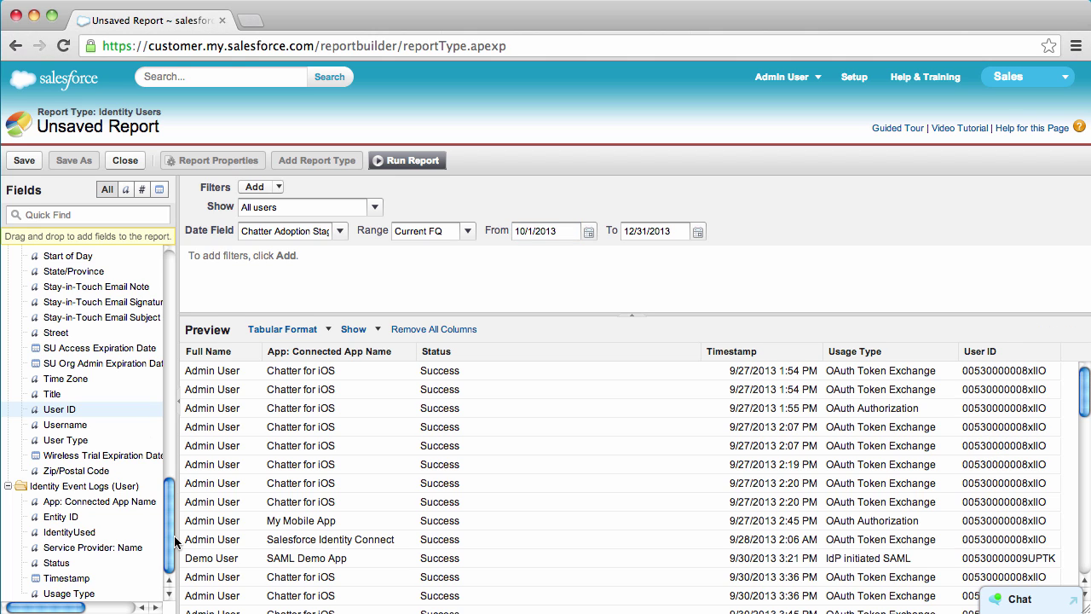
Step: Check the report format list, then close the report builder without saving
click(305, 337)
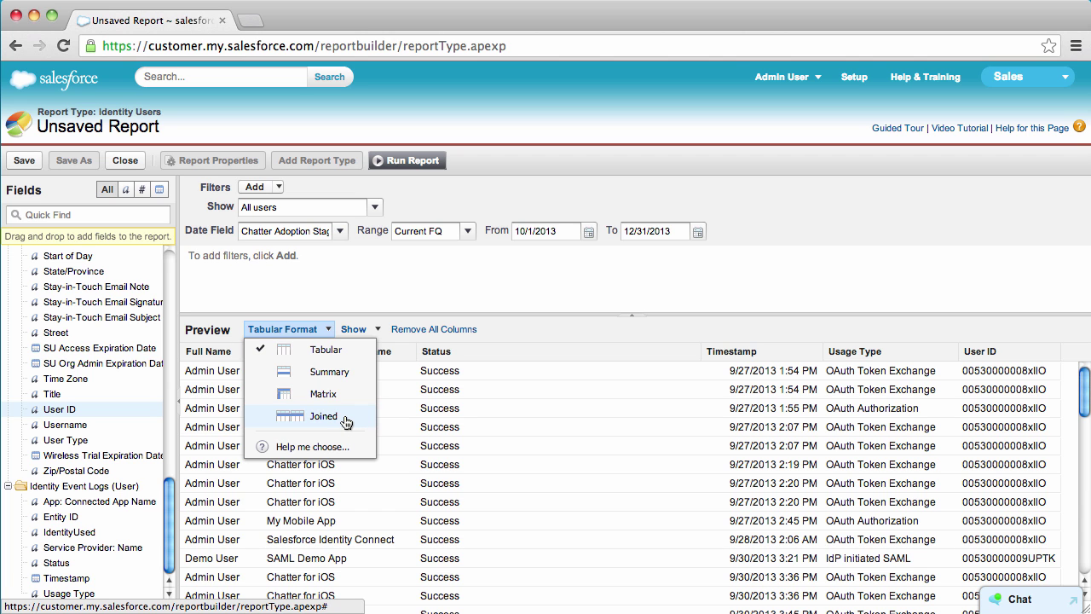
click(125, 160)
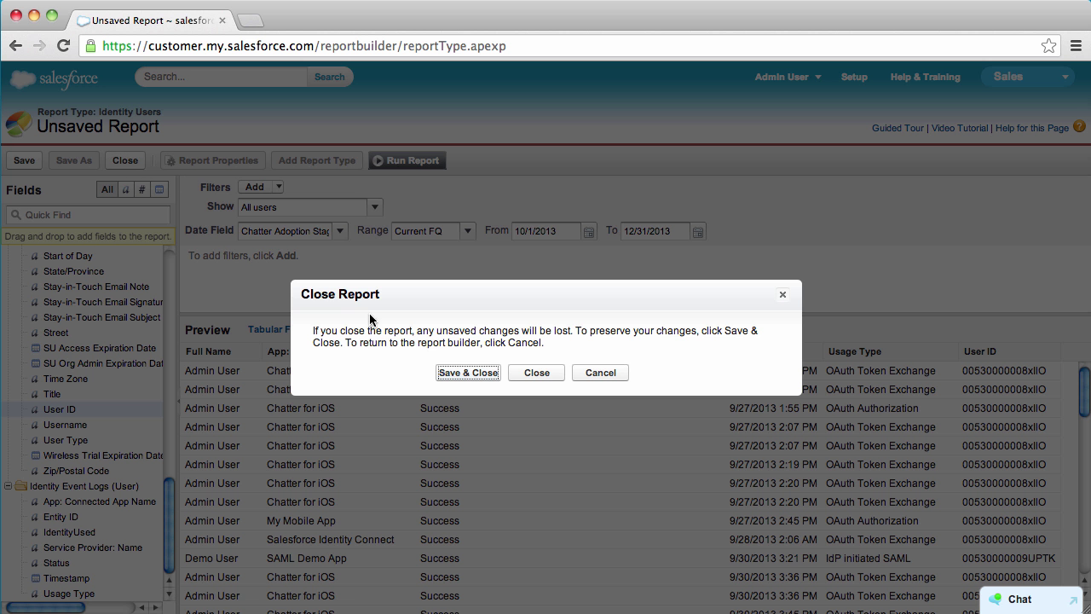
click(539, 375)
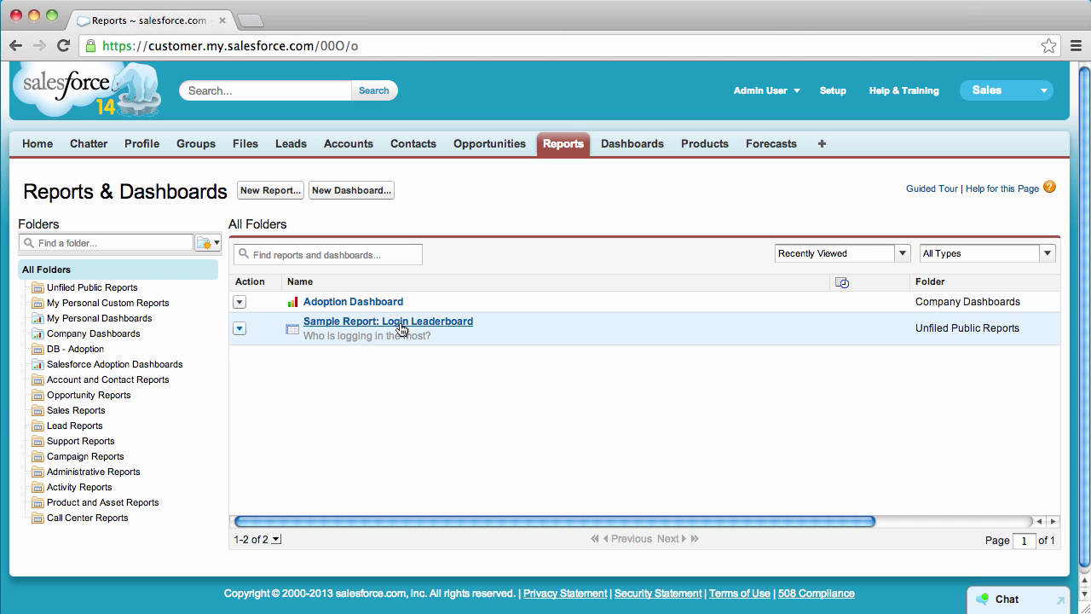
Step: Open the full Login Leaderboard report from the Adoption Dashboard's leaderboard component
click(375, 303)
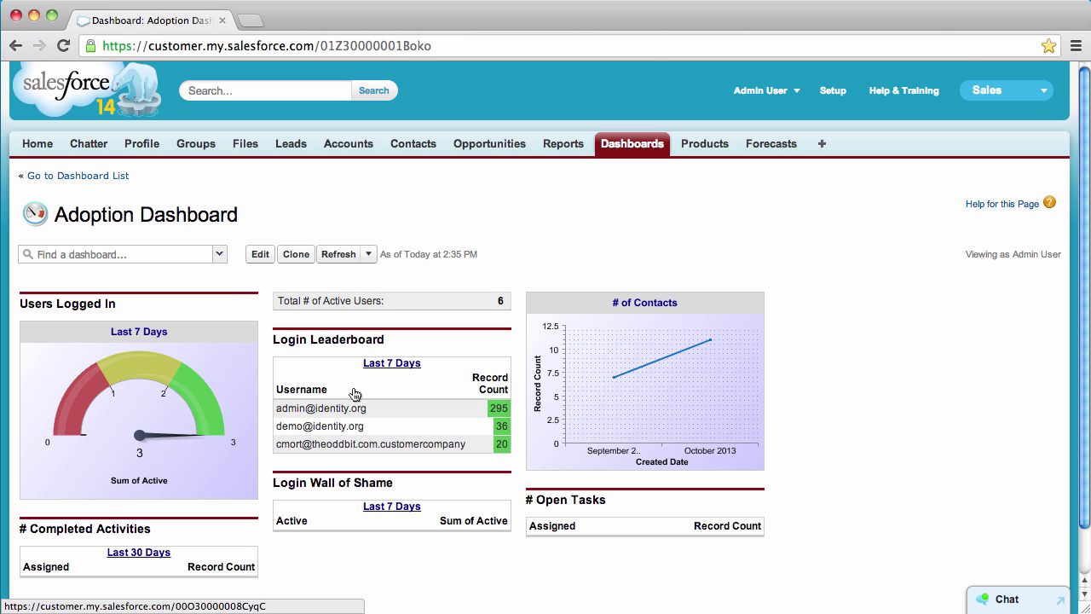
scroll(1088, 277, down, 1)
scroll(1087, 276, down, 3)
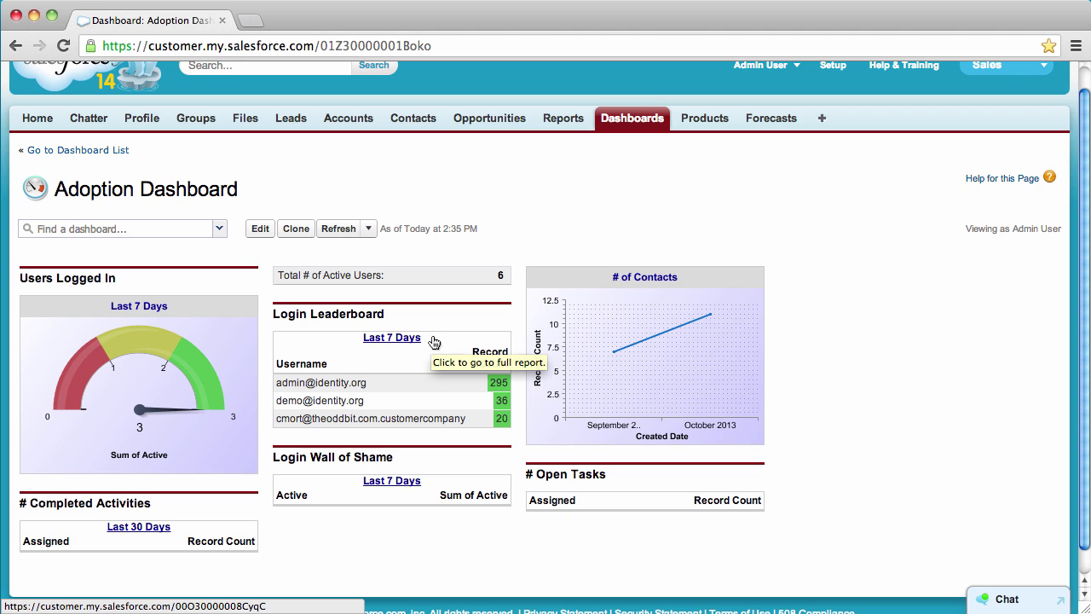
click(315, 407)
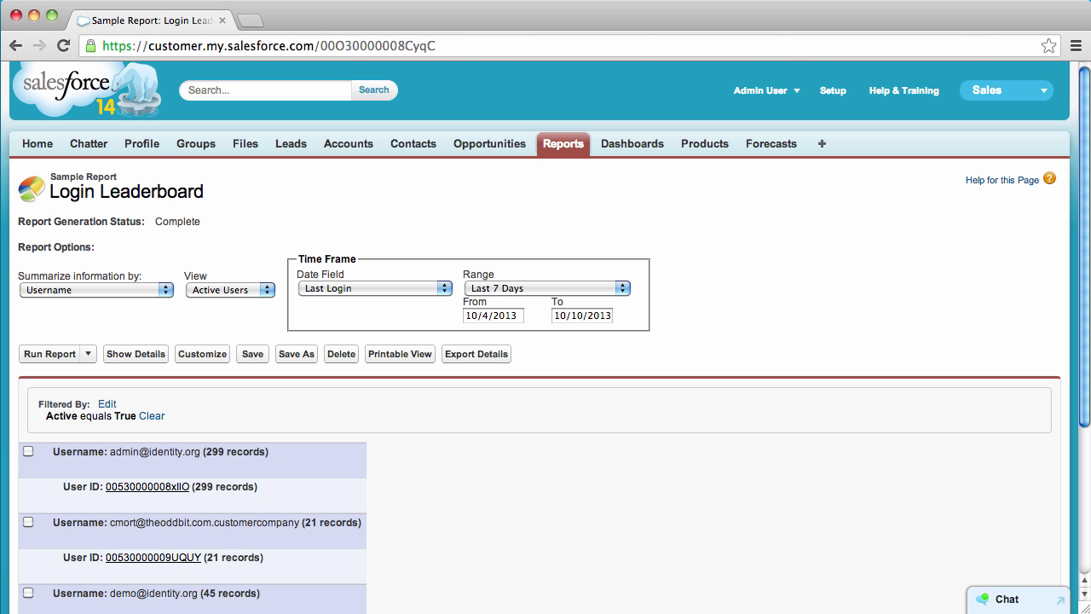
Step: Show the individual login records in the Login Leaderboard report, then go to Setup's user management settings
scroll(928, 472, down, 3)
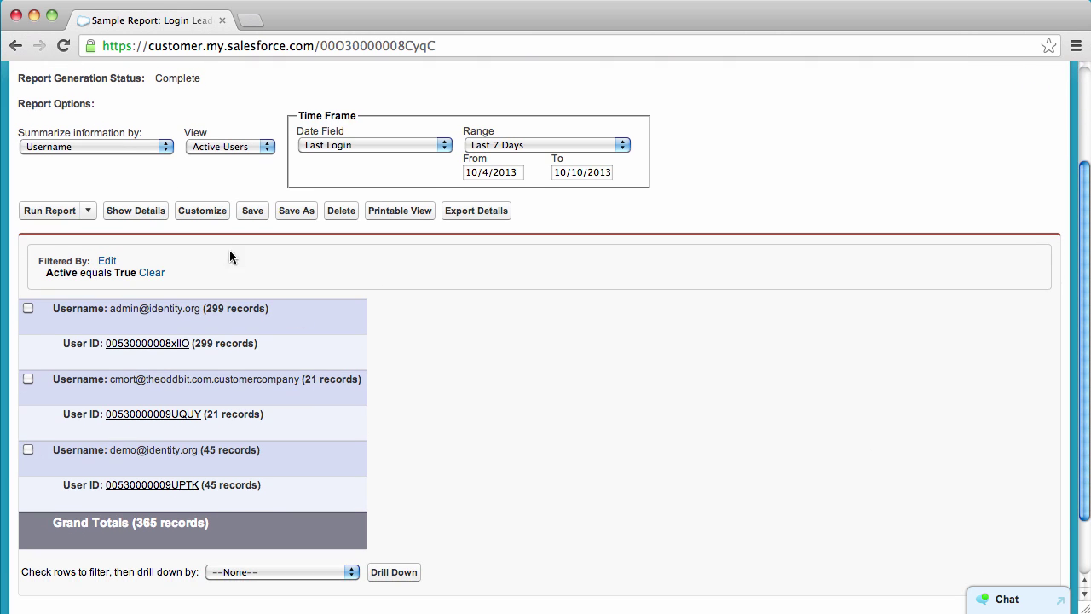
click(128, 213)
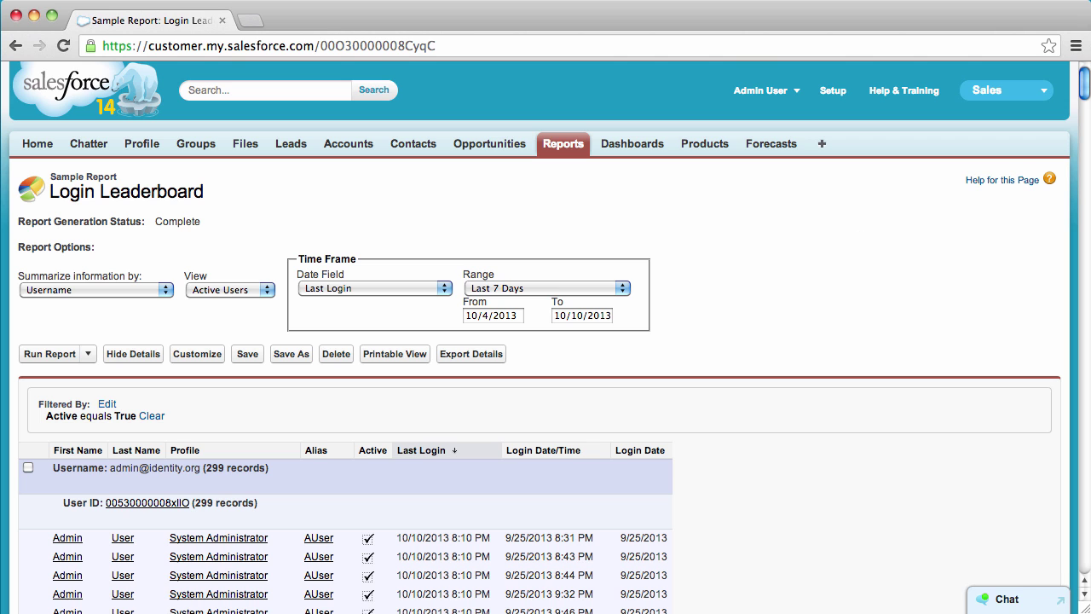
mouse_move(1086, 89)
mouse_down()
mouse_move(1086, 257)
mouse_move(1086, 88)
mouse_up()
click(833, 91)
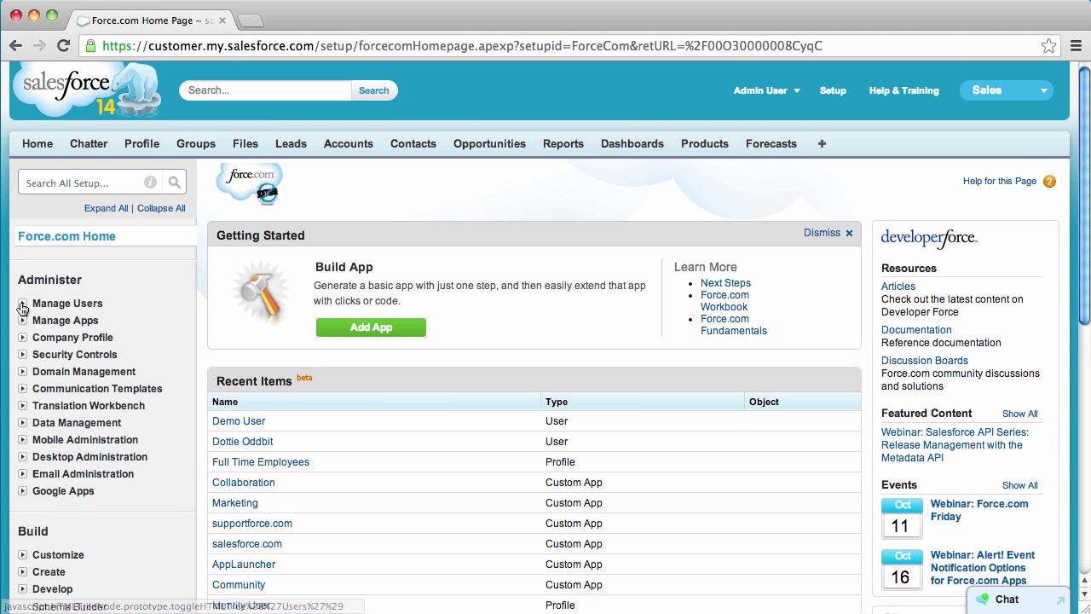
click(23, 304)
click(68, 321)
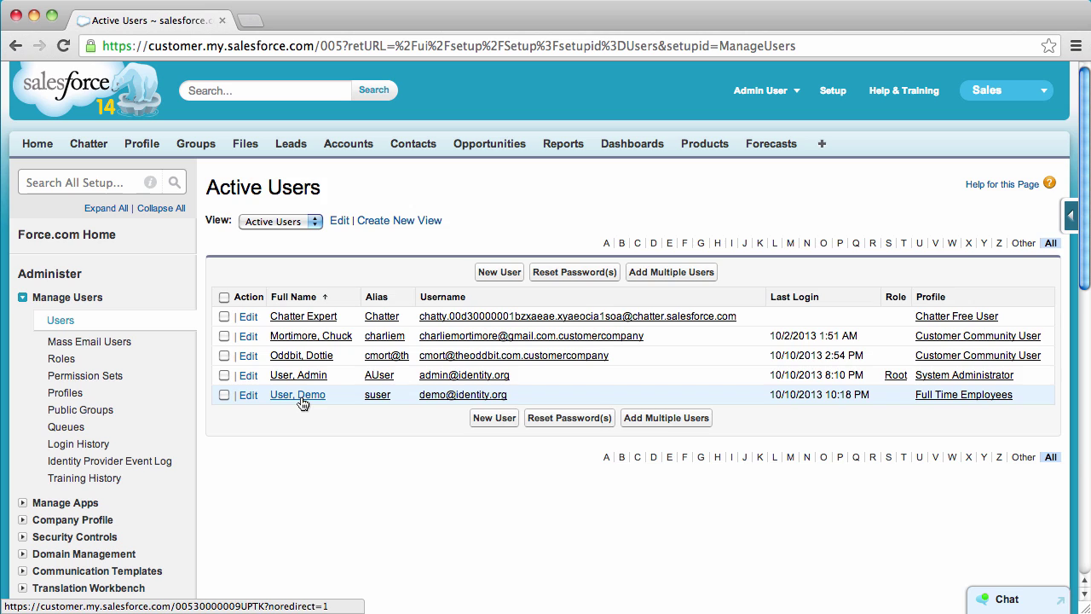
click(301, 399)
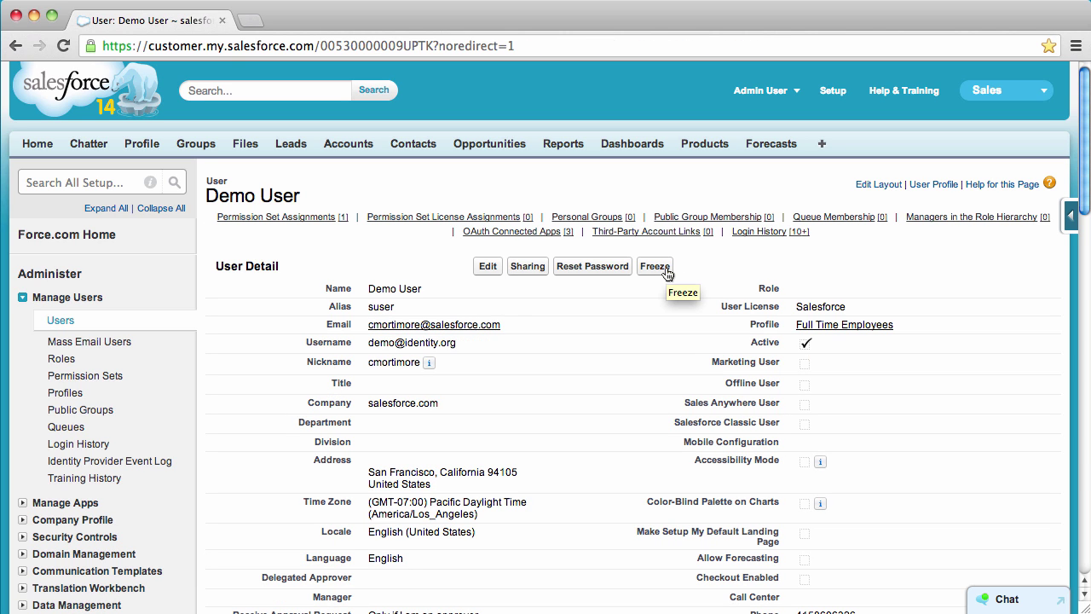
click(655, 267)
key(super+Tab)
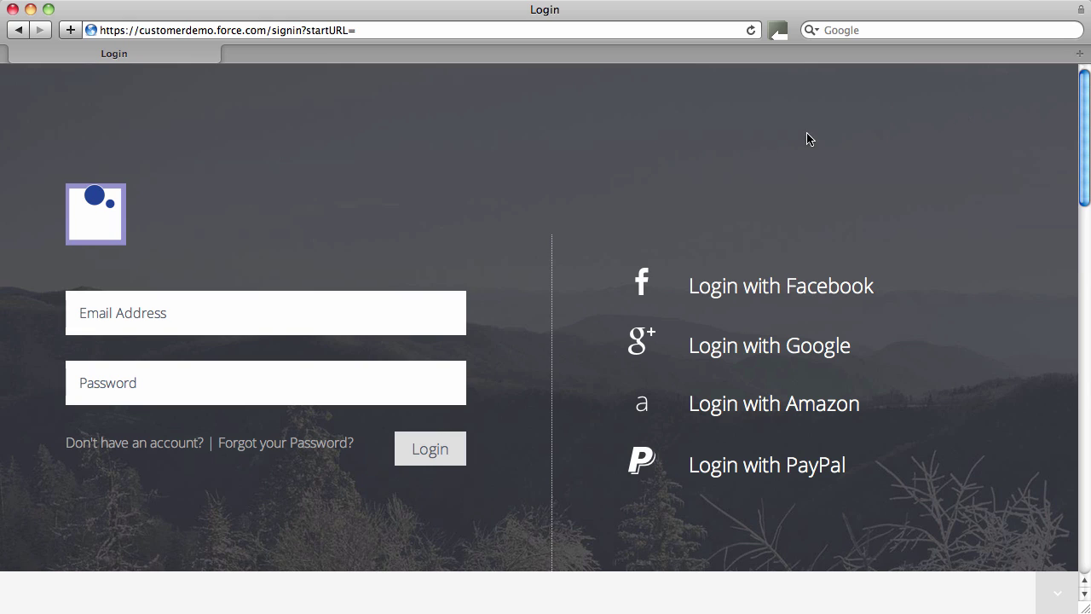
Step: Look over the email and password fields and view the account registration form
click(292, 380)
click(266, 323)
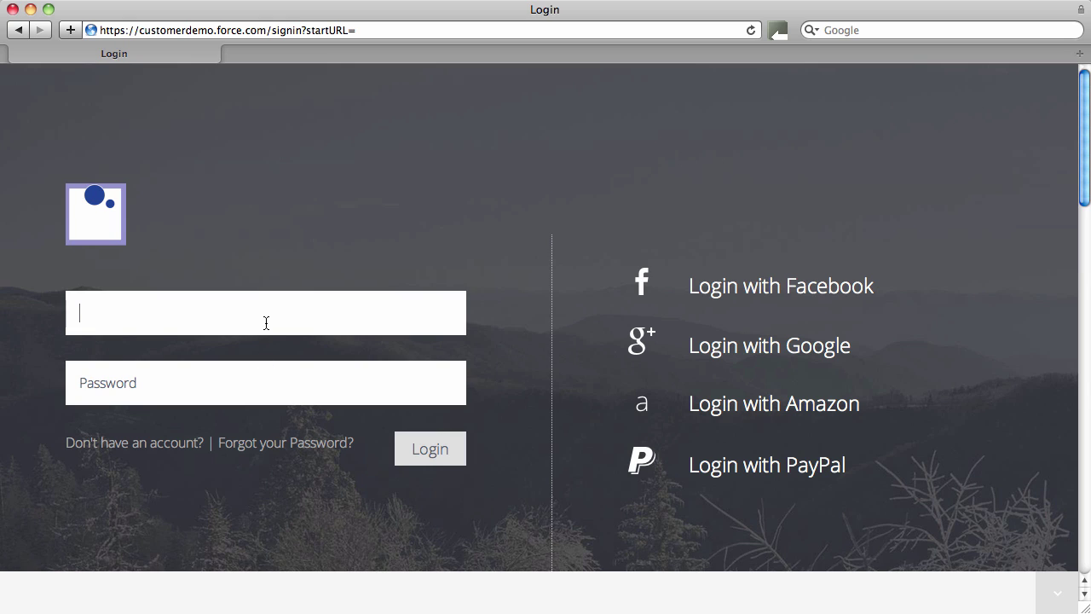
click(159, 447)
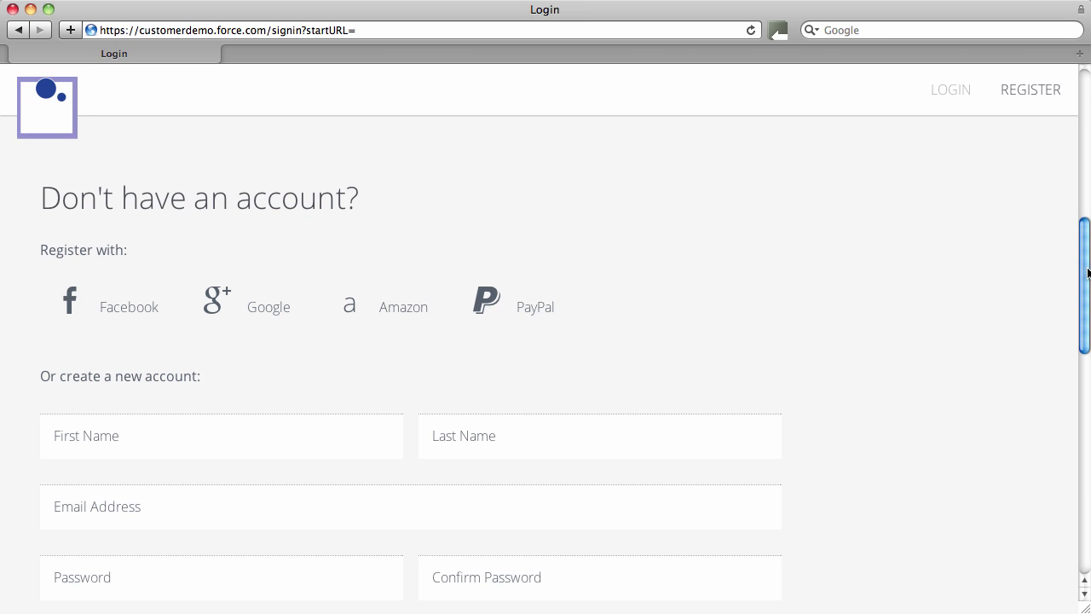
Step: Return to the community login form and sign in with Facebook
drag(1082, 273, 1076, 438)
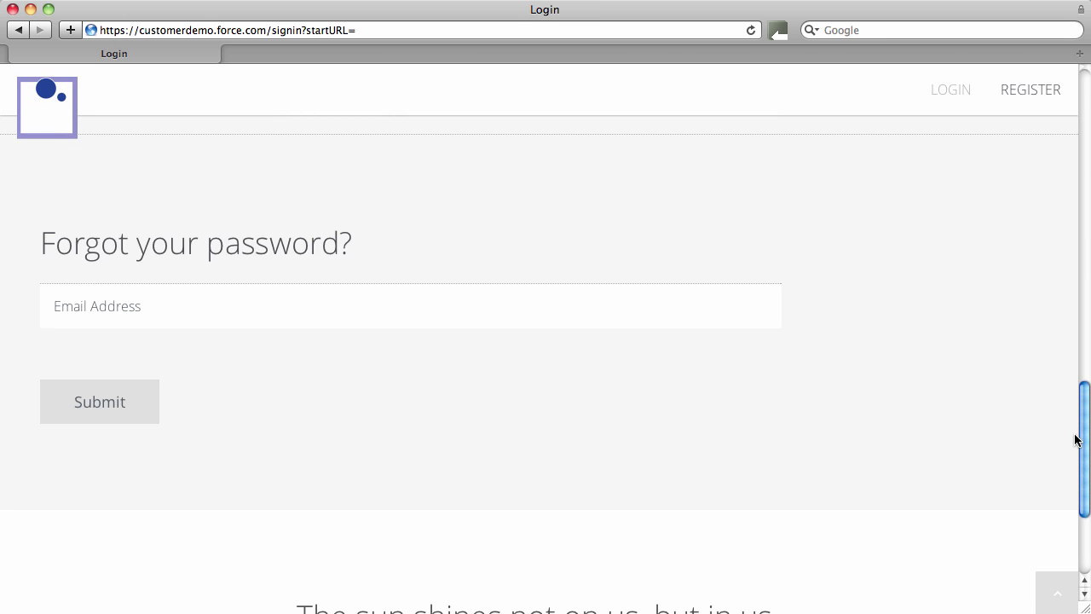
click(966, 90)
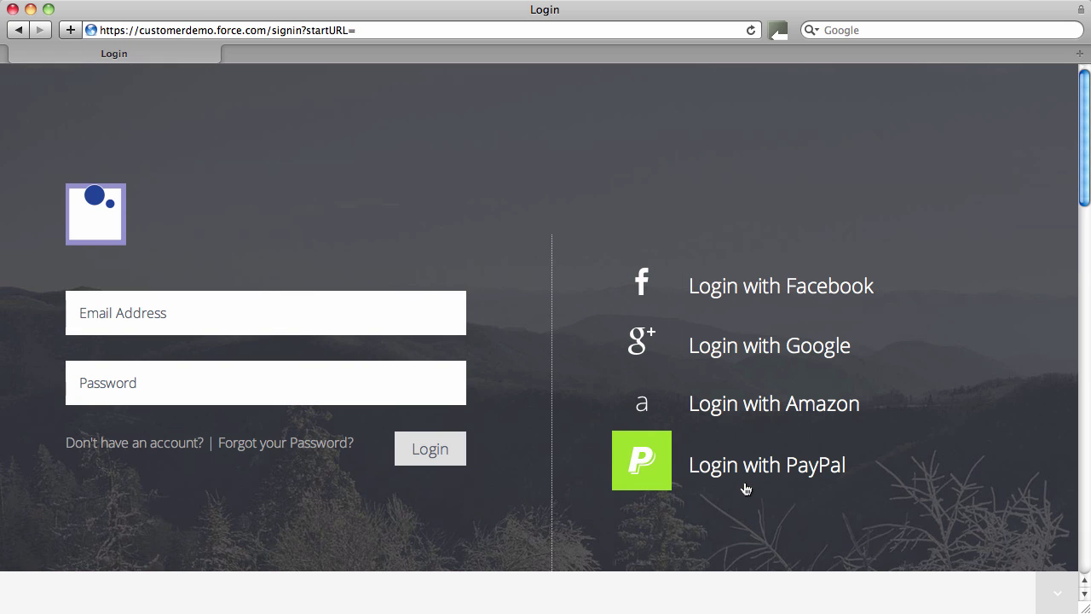
click(775, 283)
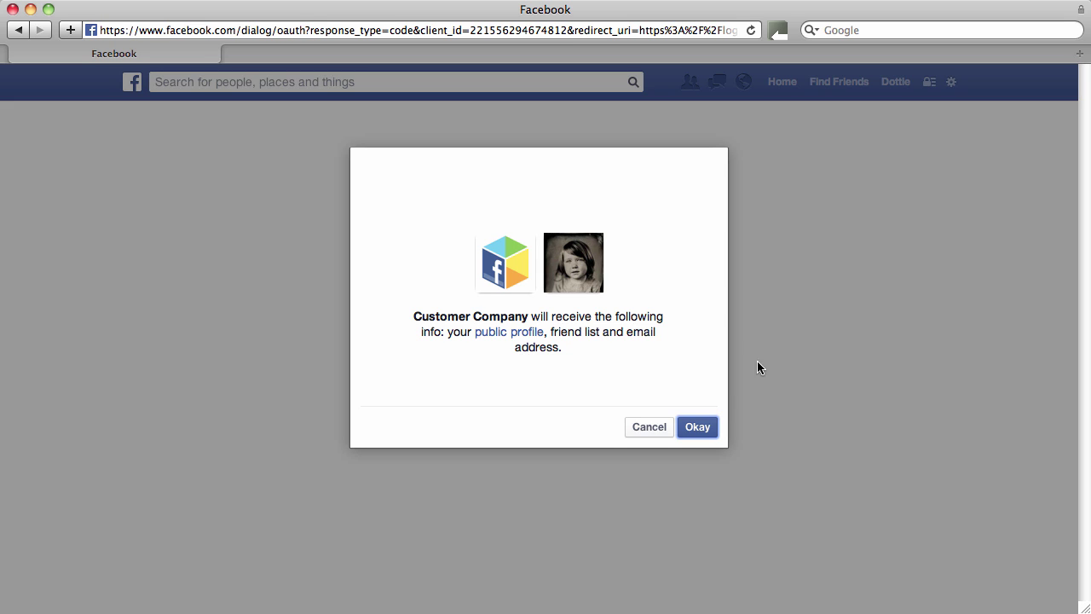
Step: Approve Facebook sharing with Customer Company, start a profile post, then begin Google sign-in on the phone
click(696, 429)
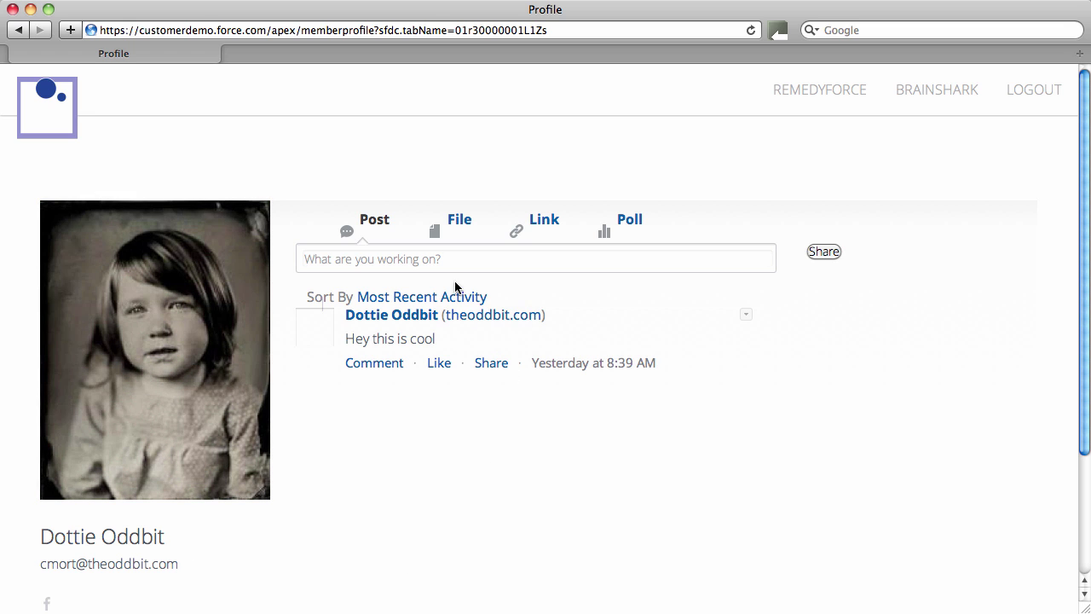
click(452, 253)
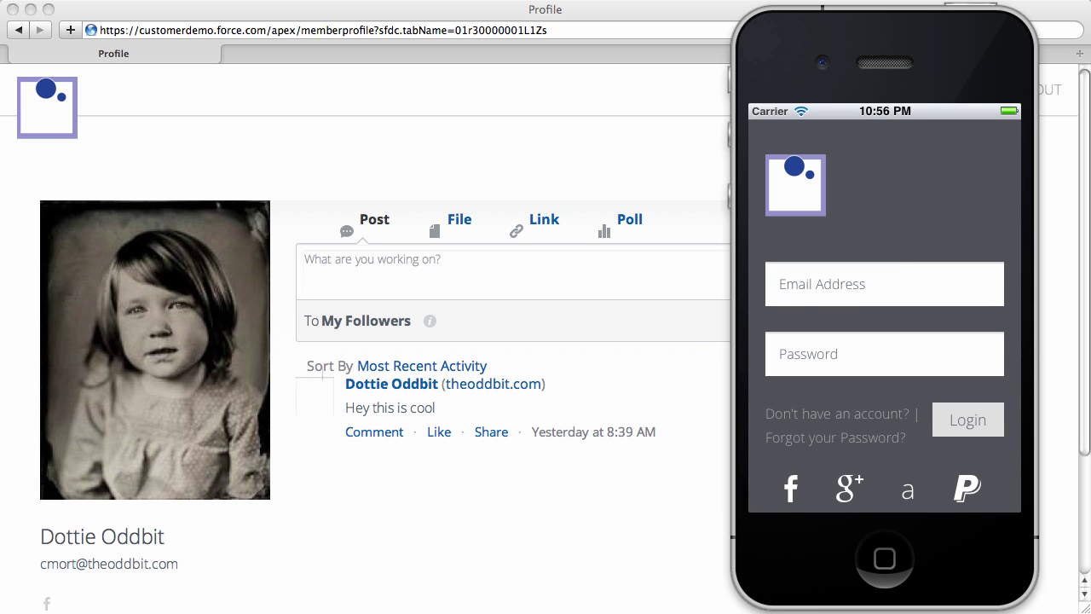
click(848, 494)
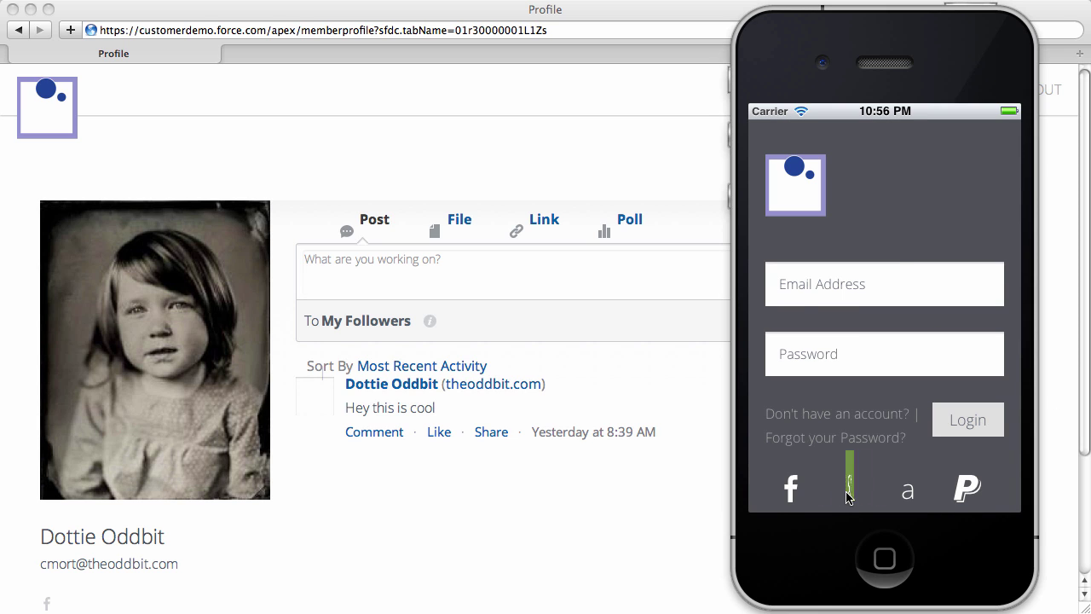